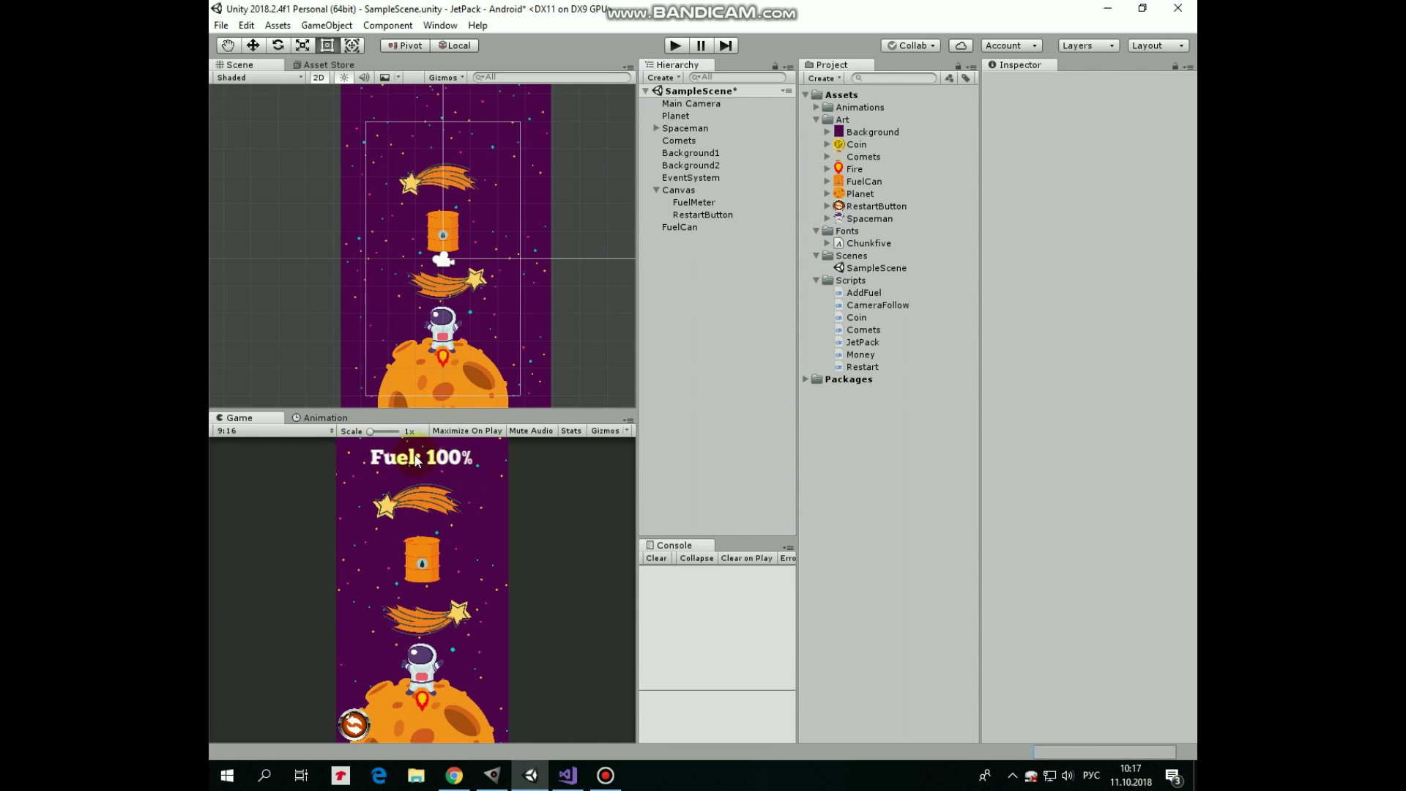
# Anchor the FuelMeter label top-left at 300 by 80, with font size 50, left-aligned
pyautogui.doubleClick(694, 202)
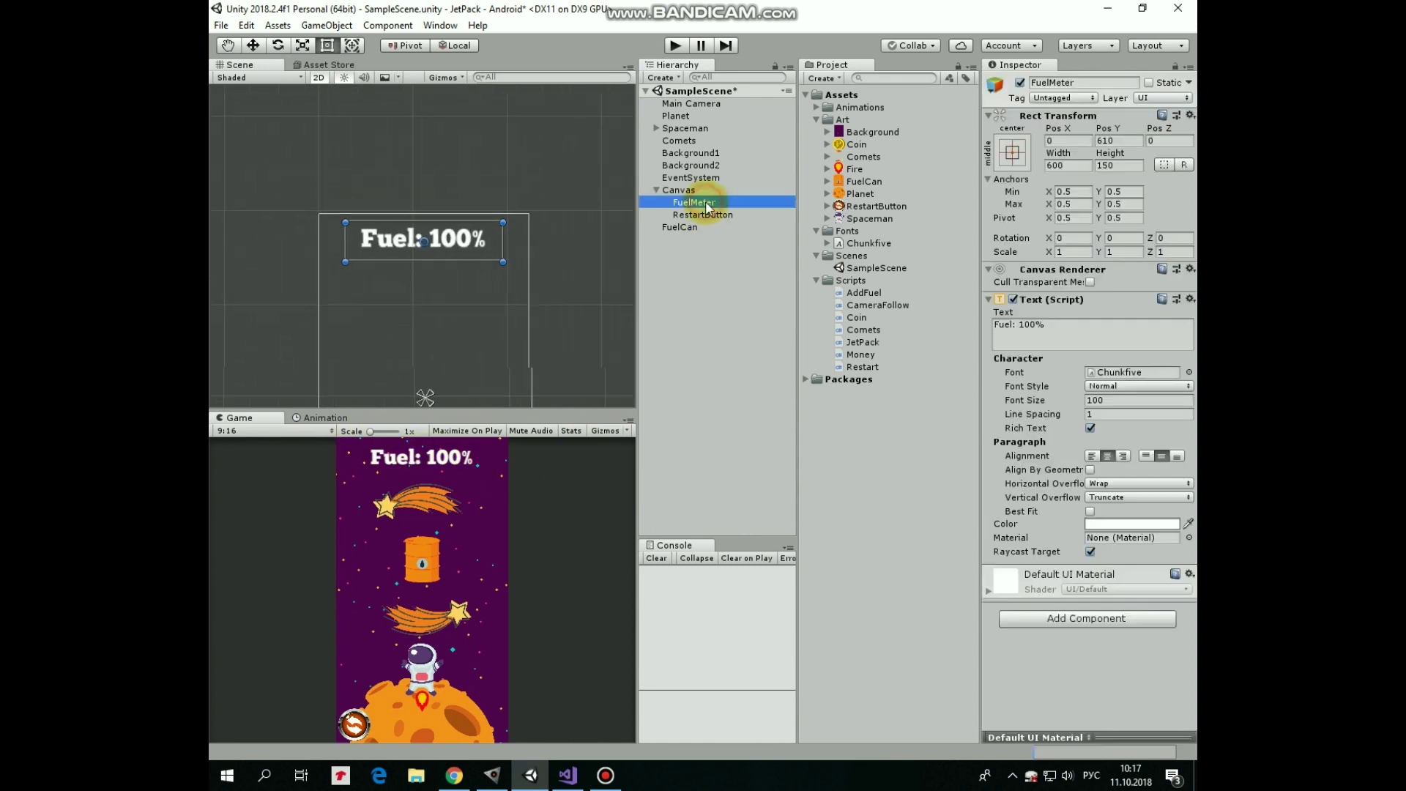
pyautogui.click(1013, 151)
pyautogui.keyDown('alt'); pyautogui.click(1065, 274); pyautogui.keyUp('alt')
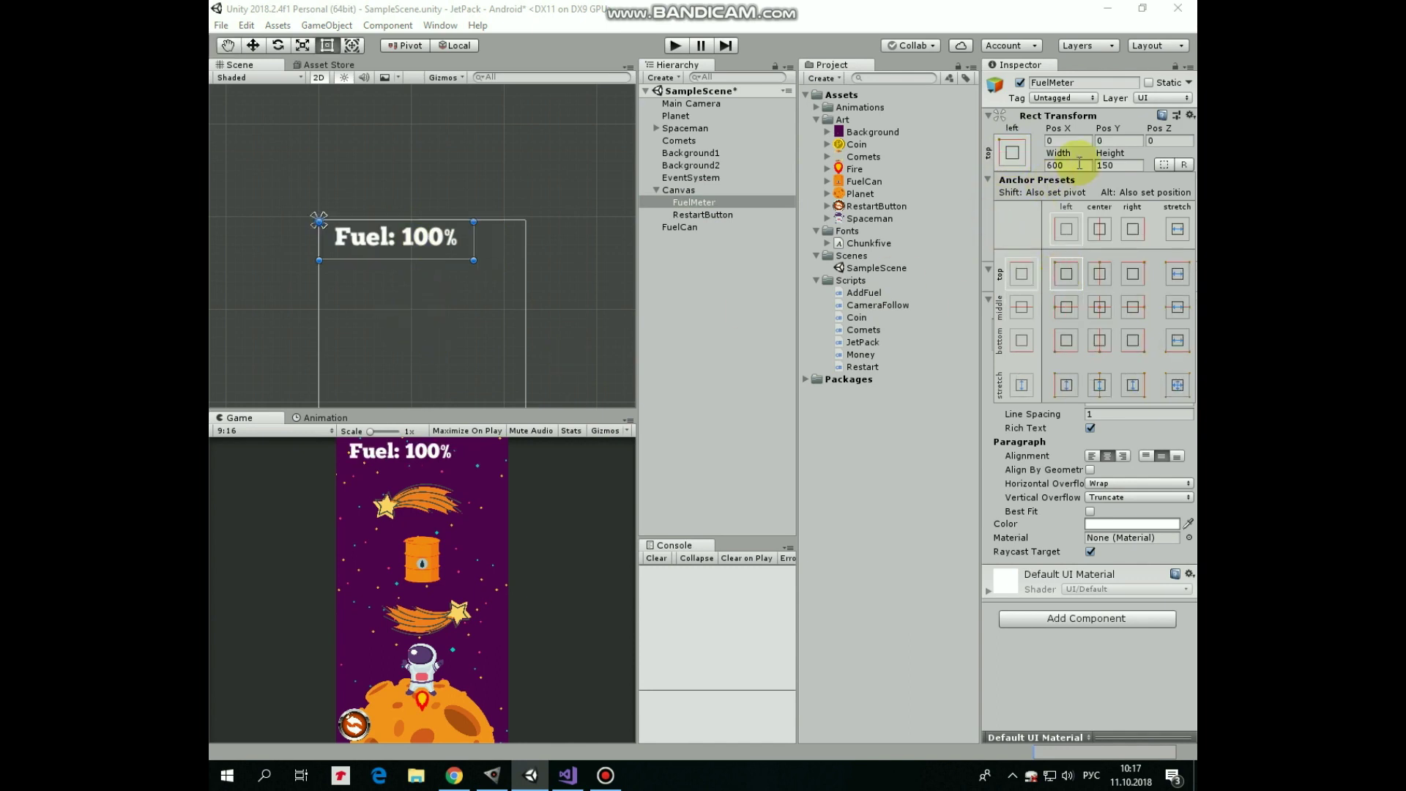
pyautogui.click(1055, 166)
pyautogui.write('300')
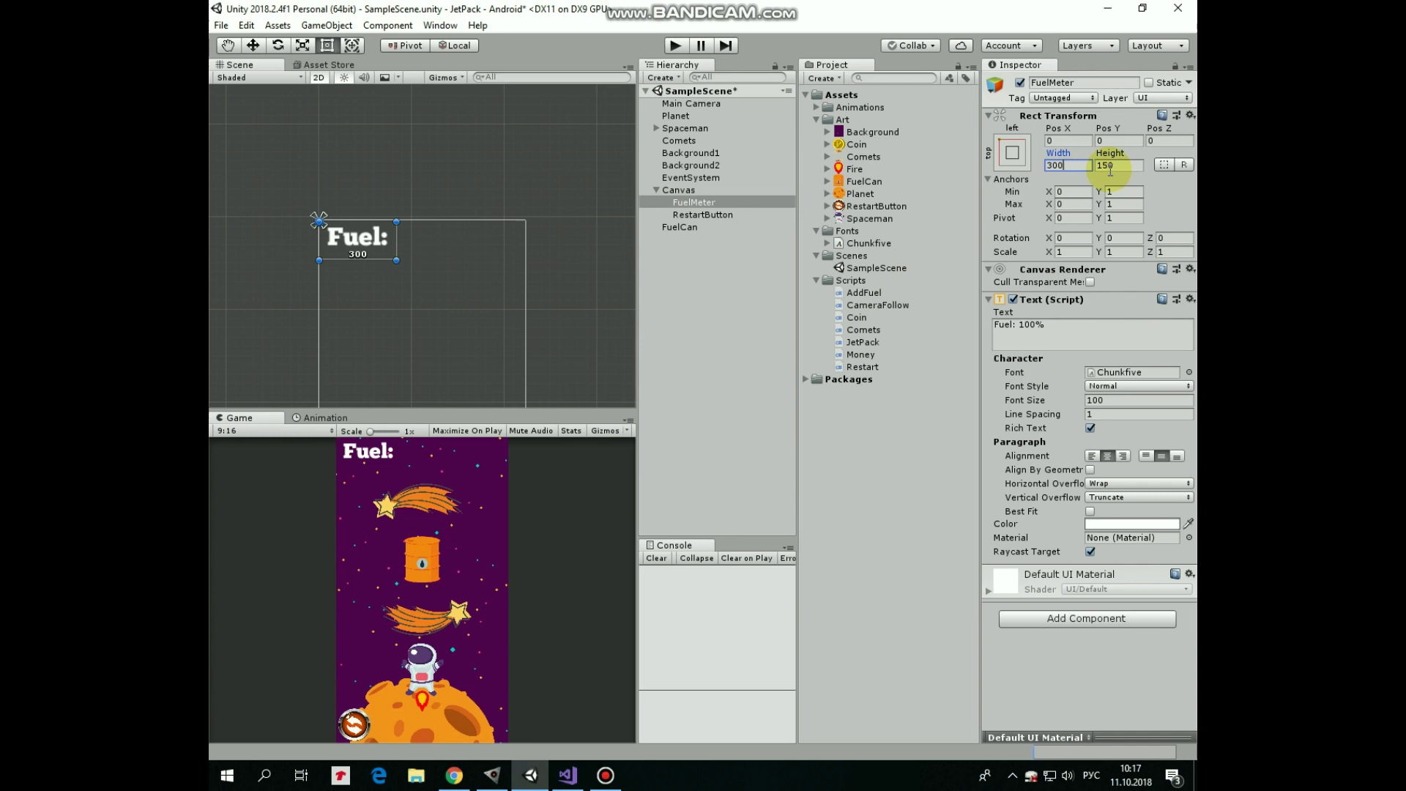
pyautogui.click(1121, 165)
pyautogui.write('80')
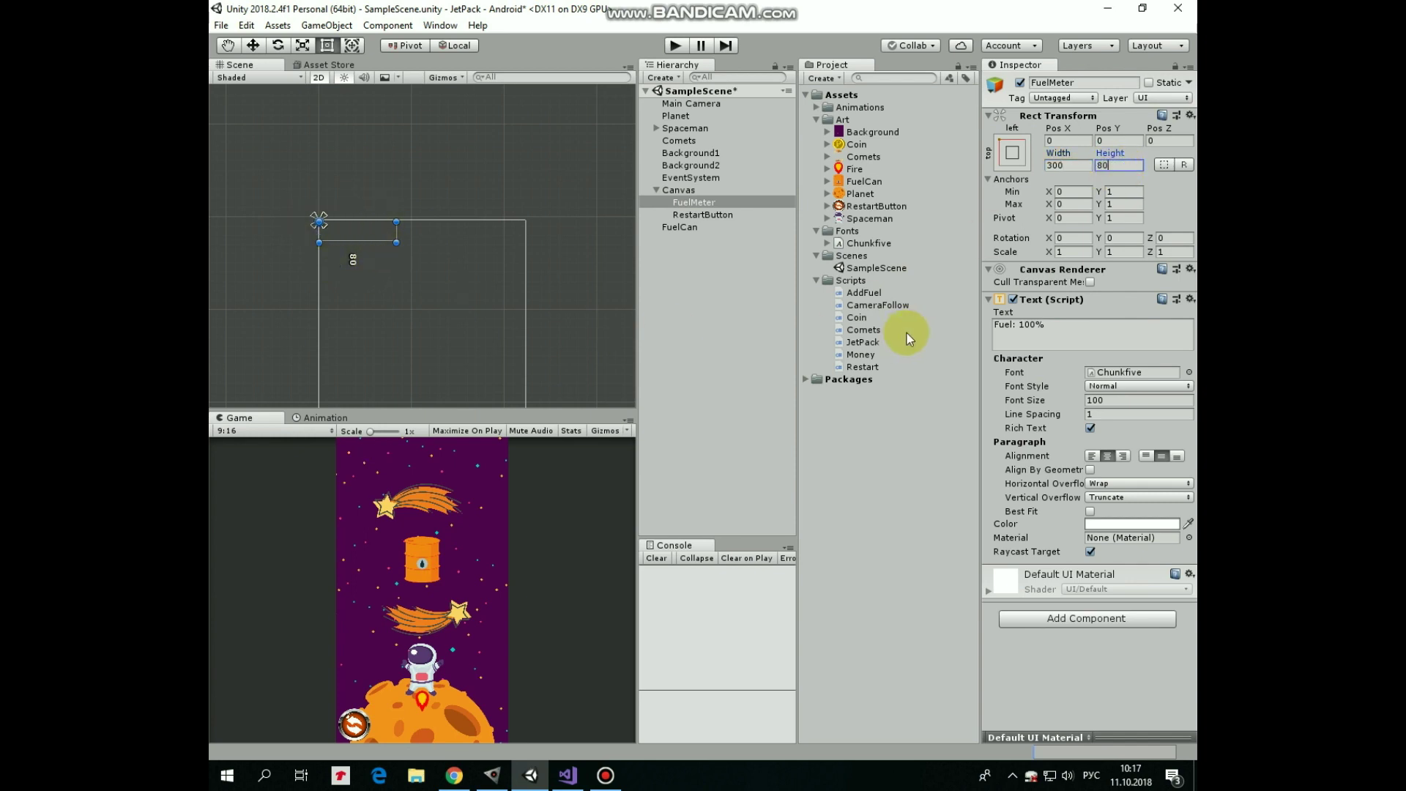
pyautogui.click(1105, 403)
pyautogui.write('50')
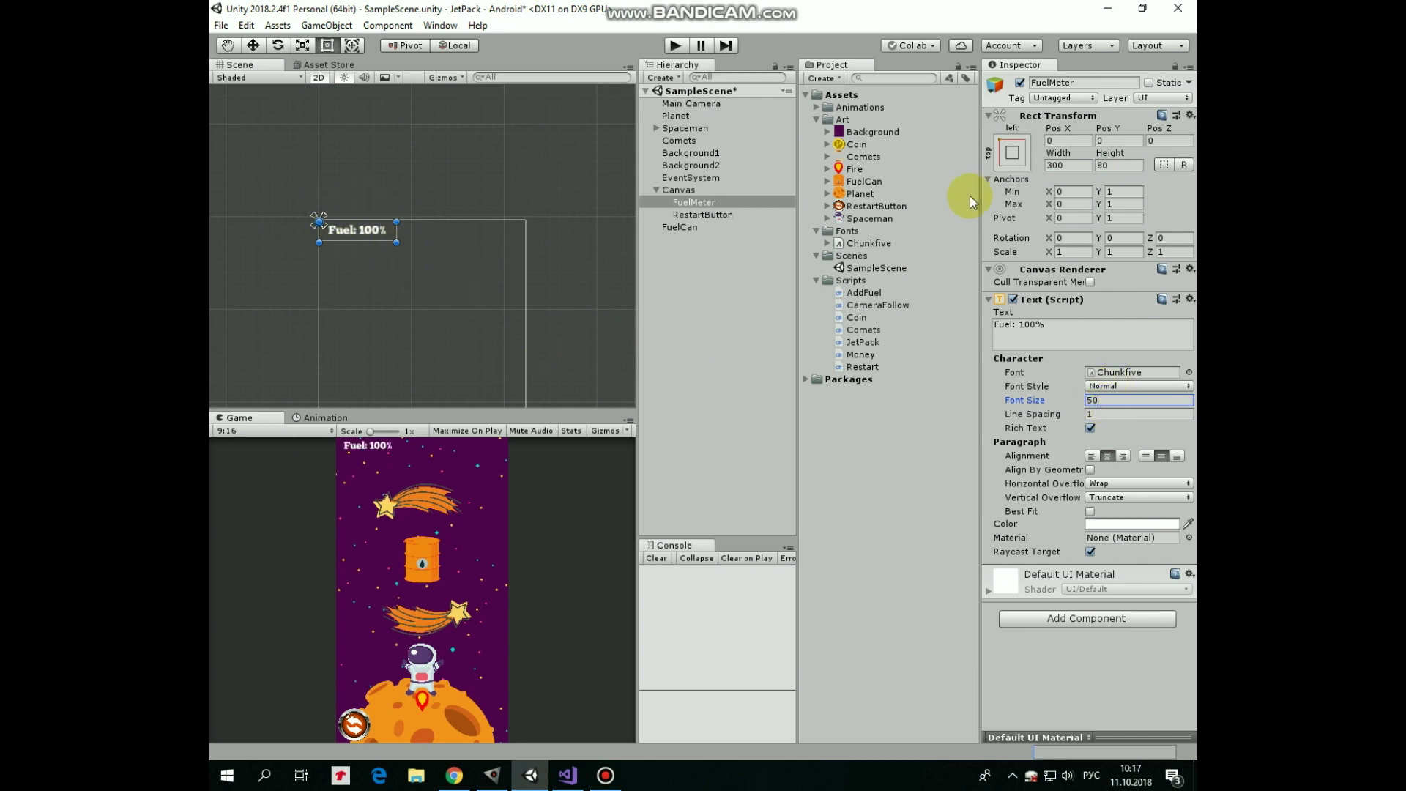
pyautogui.click(1091, 456)
pyautogui.write('10')
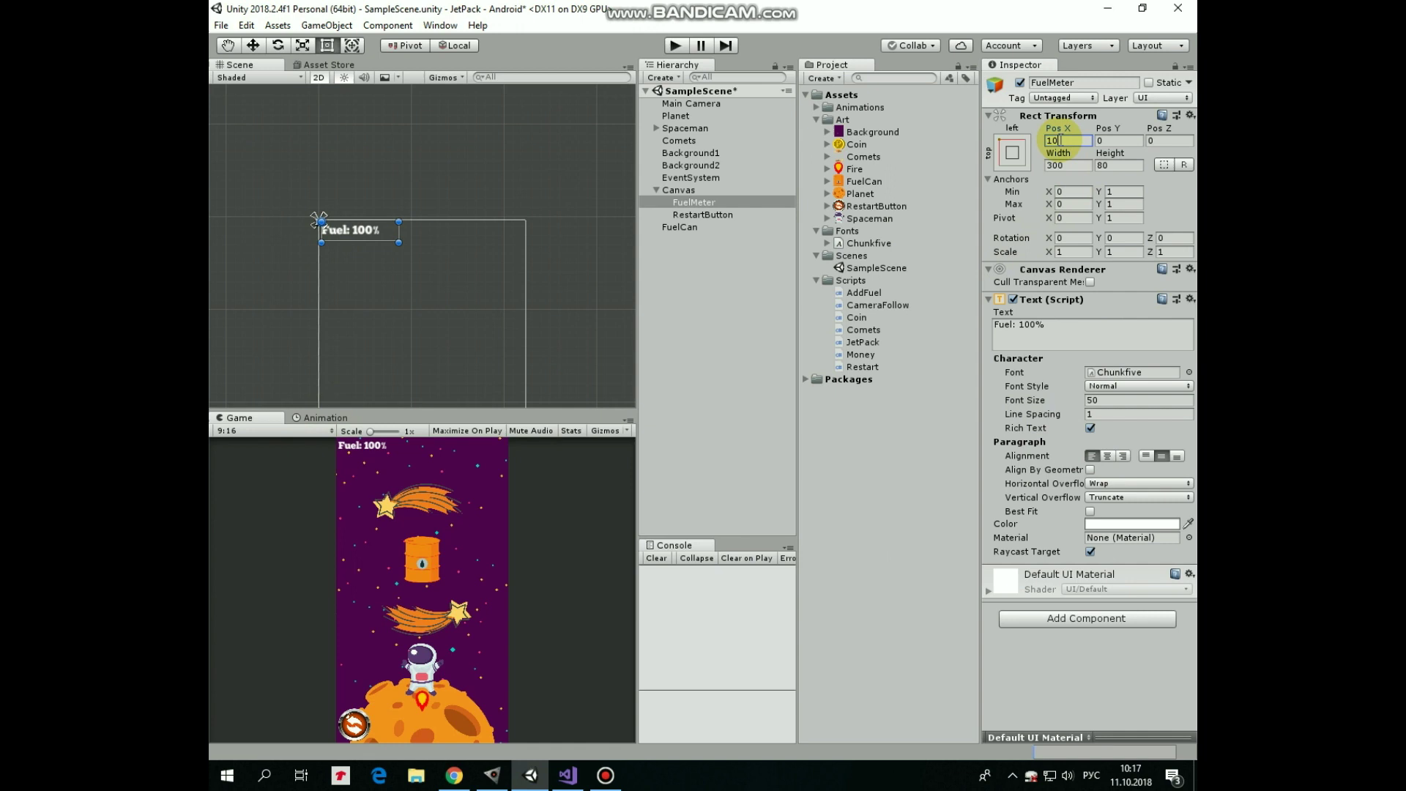
# Duplicate FuelMeter as CoinsCounter, move it below Fuel, and set its text to 'Coins: 0'
pyautogui.click(693, 202)
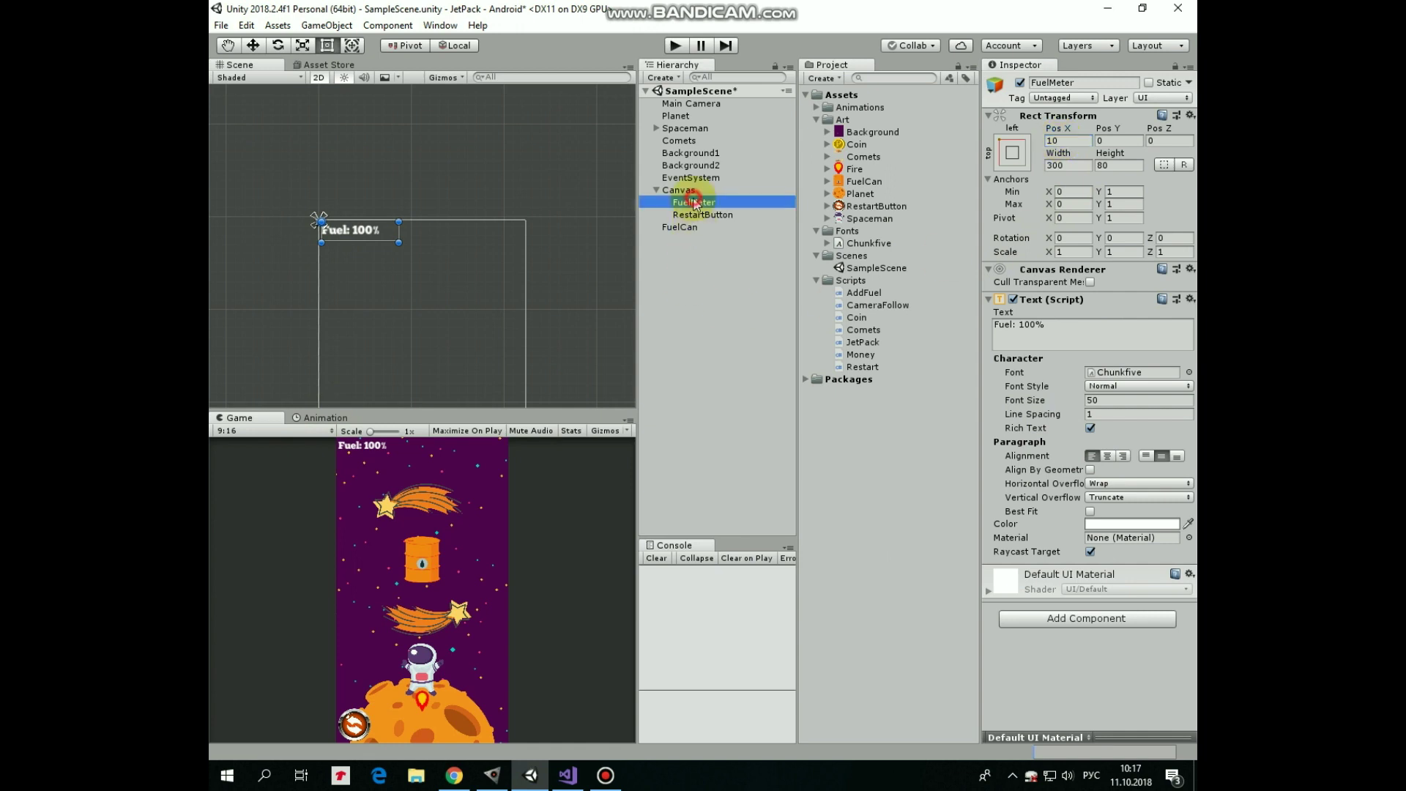
pyautogui.hotkey('ctrl', 'd')
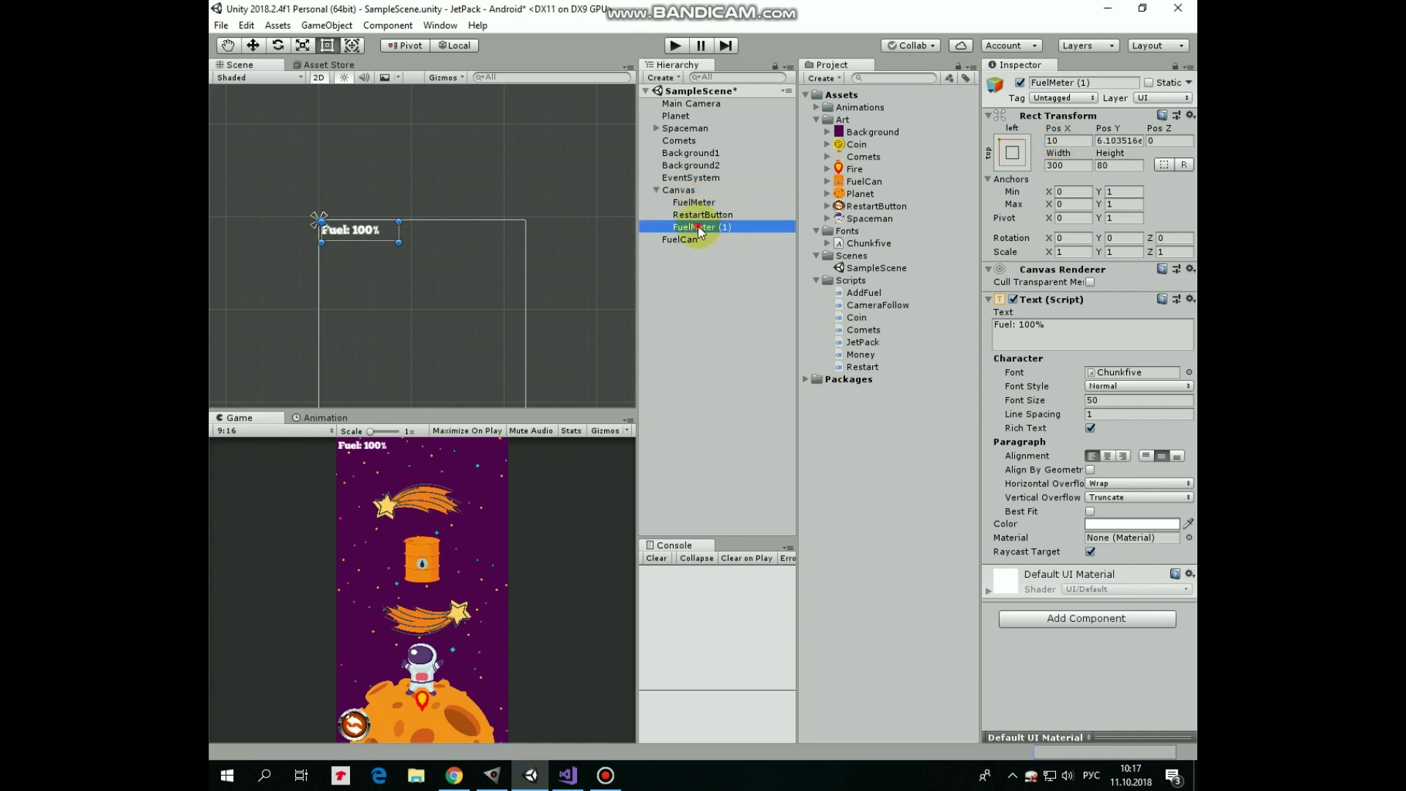
pyautogui.press('F2')
pyautogui.write('CoinsCounter')
pyautogui.press('Return')
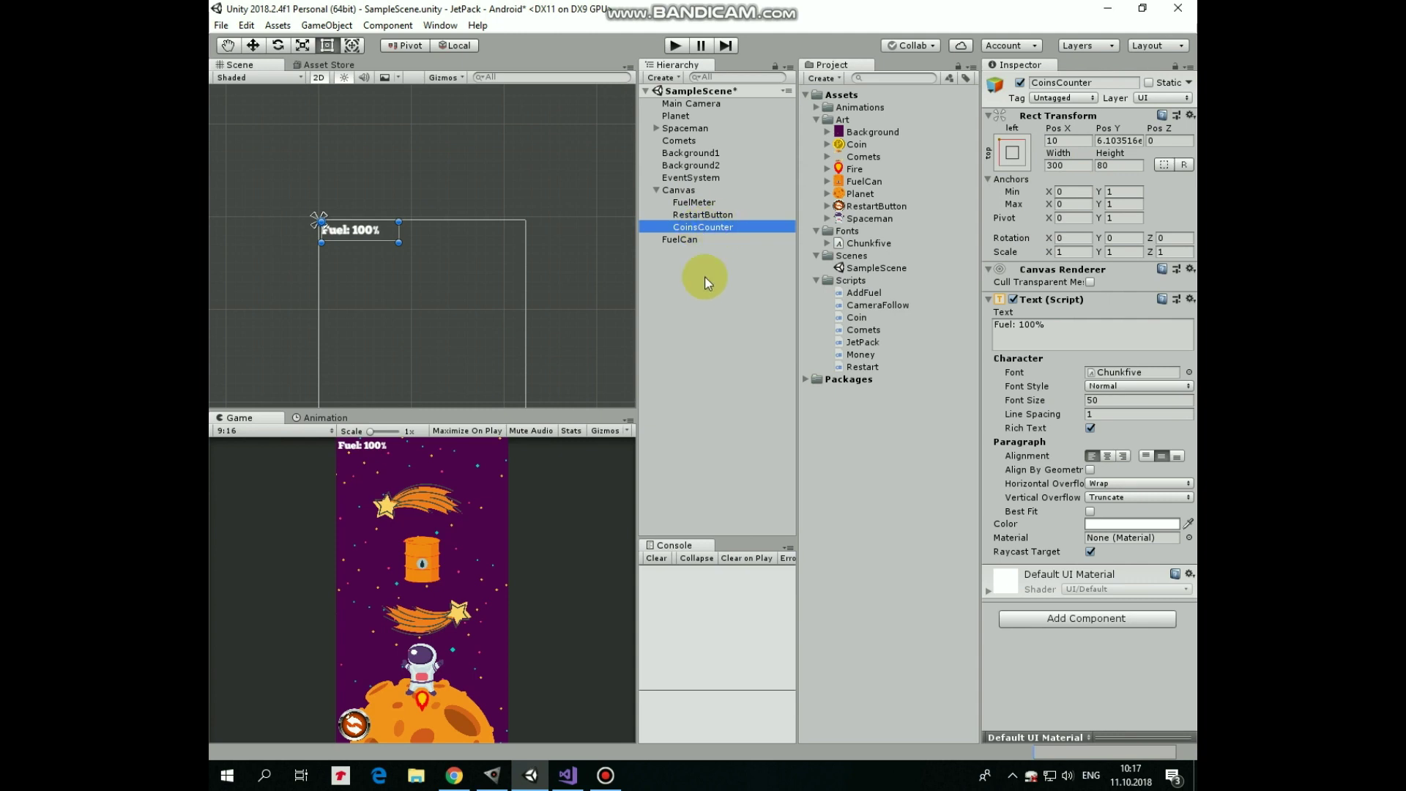
pyautogui.moveTo(362, 233); pyautogui.dragTo(363, 251)
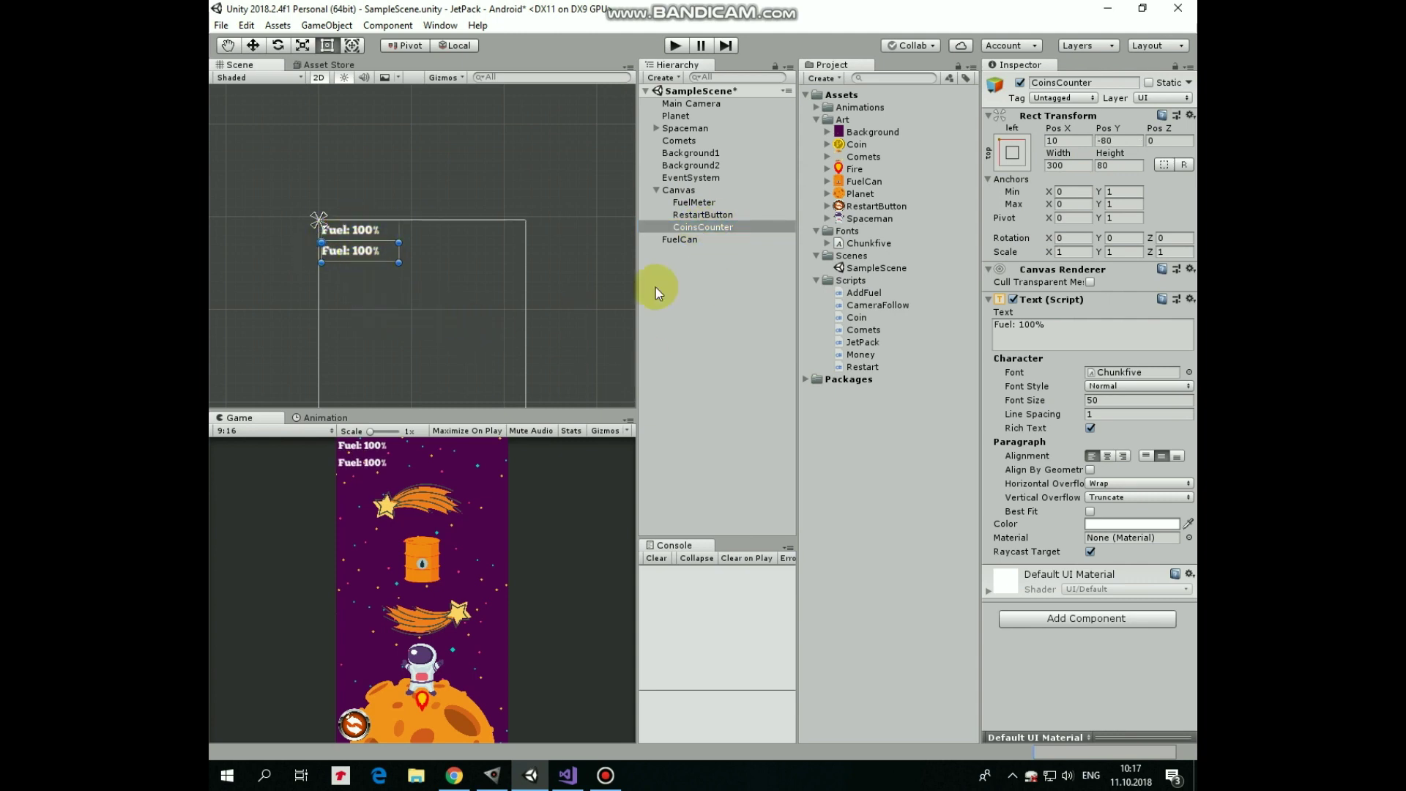
pyautogui.click(702, 227)
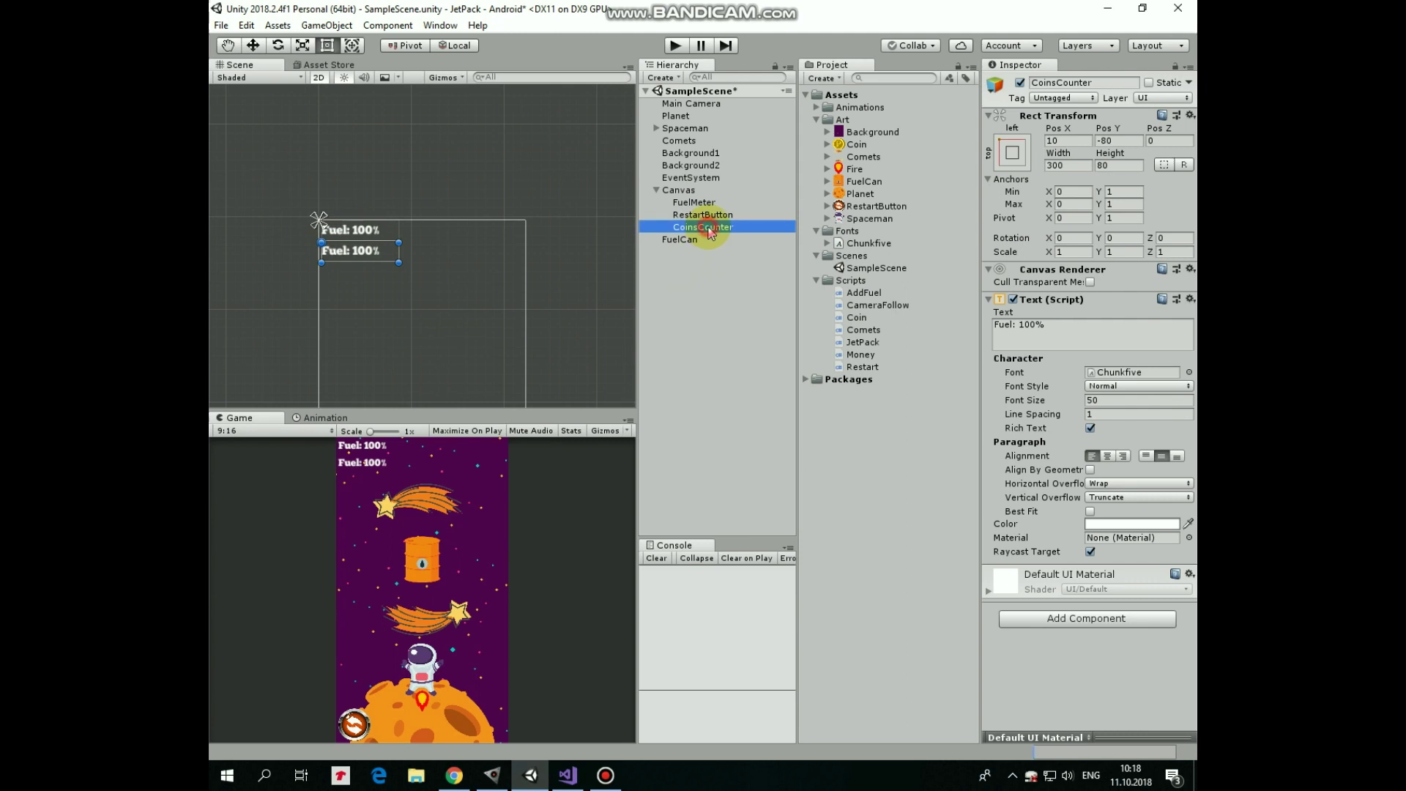
pyautogui.click(1064, 324)
pyautogui.write('Coins: 0')
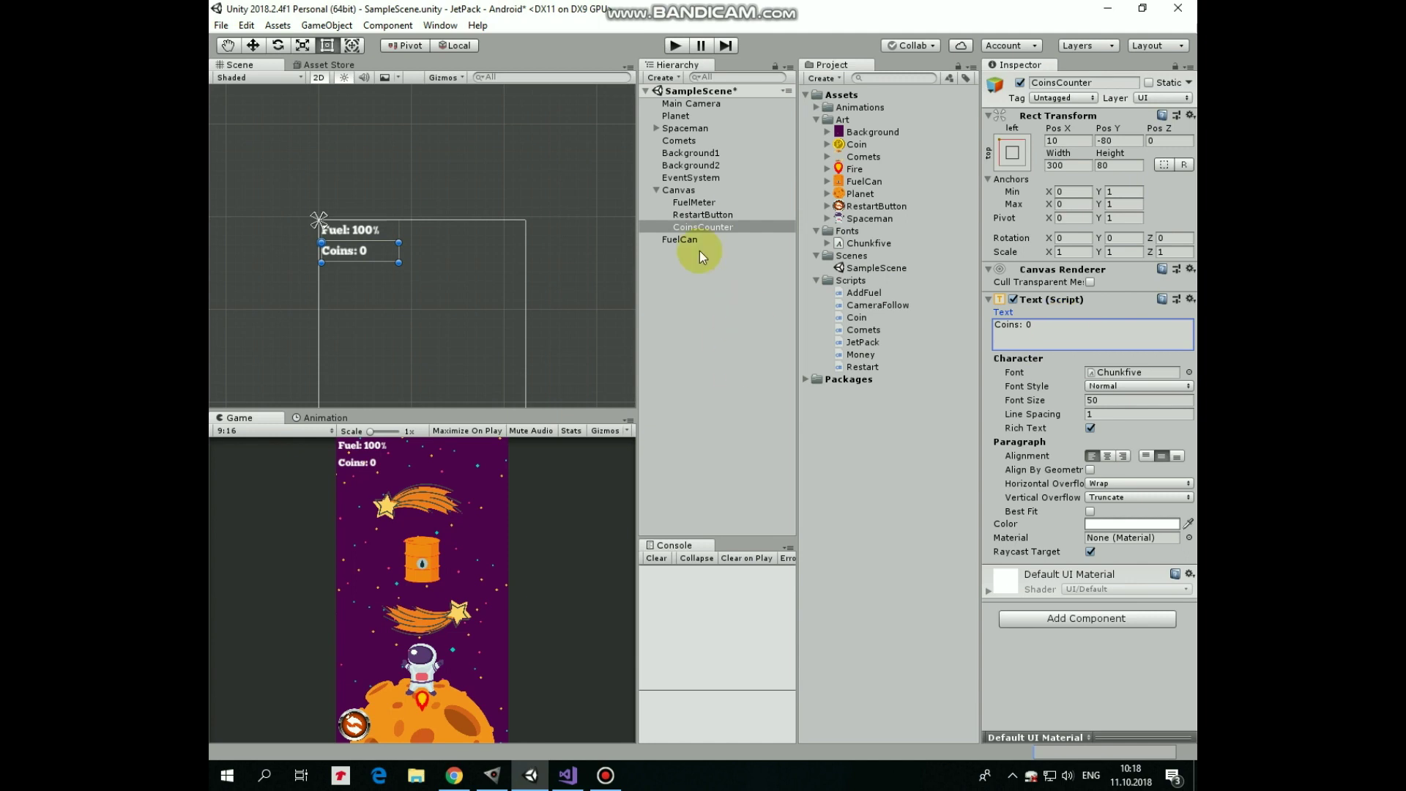
# Place a Coin sprite in the scene near the spaceman and adjust its vertical position
pyautogui.doubleClick(689, 127)
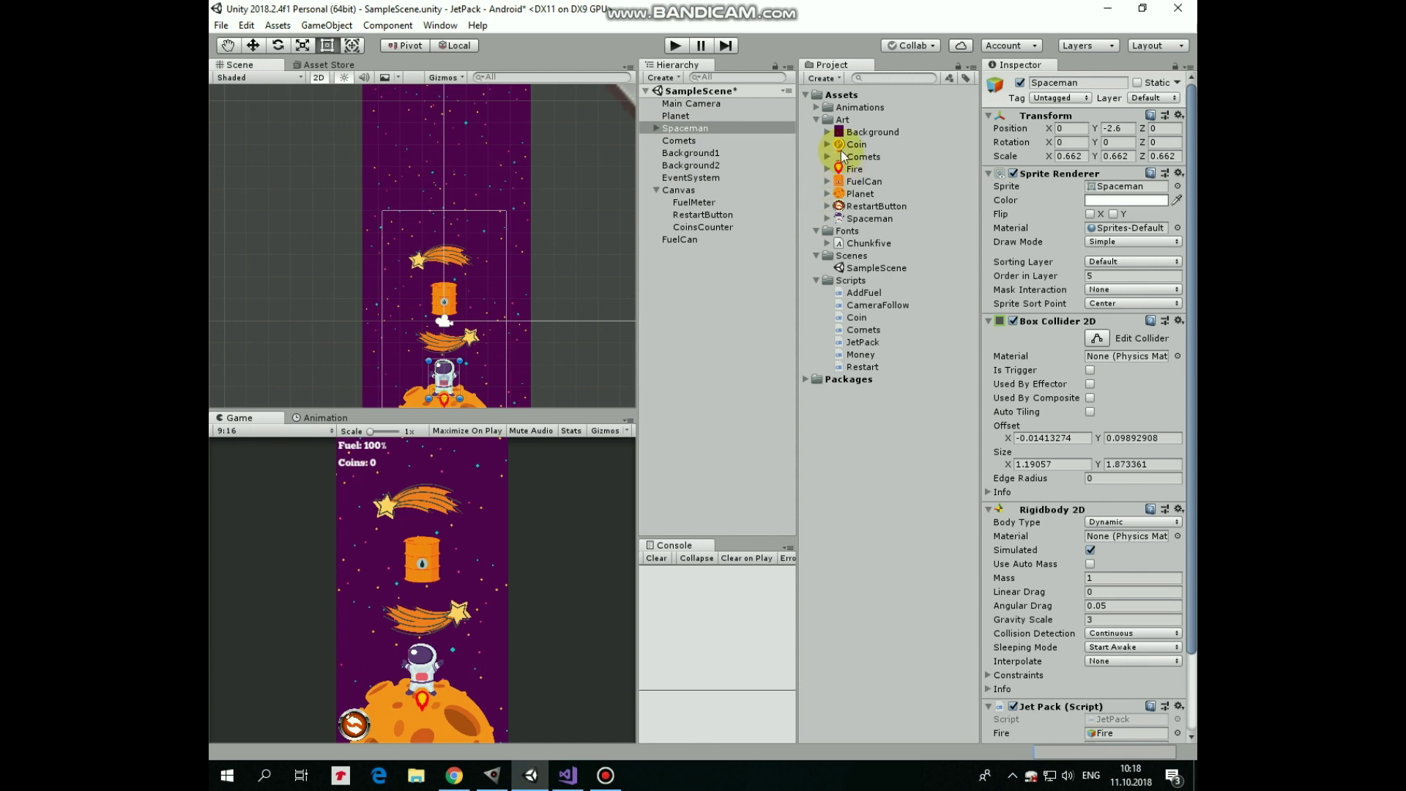
pyautogui.moveTo(841, 145)
pyautogui.mouseDown()
pyautogui.moveTo(454, 189)
pyautogui.moveTo(445, 206)
pyautogui.mouseUp()
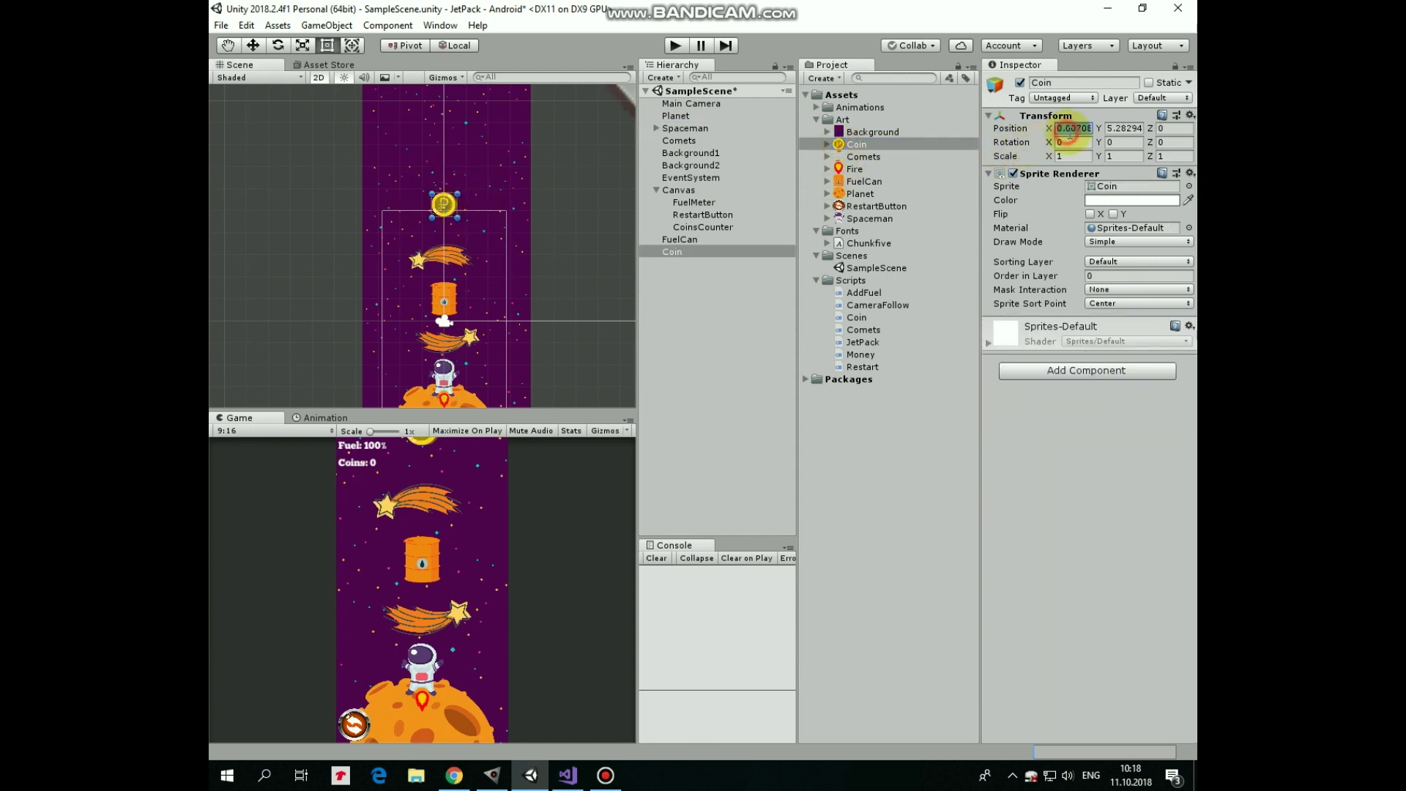
pyautogui.write('0')
pyautogui.click(1124, 129)
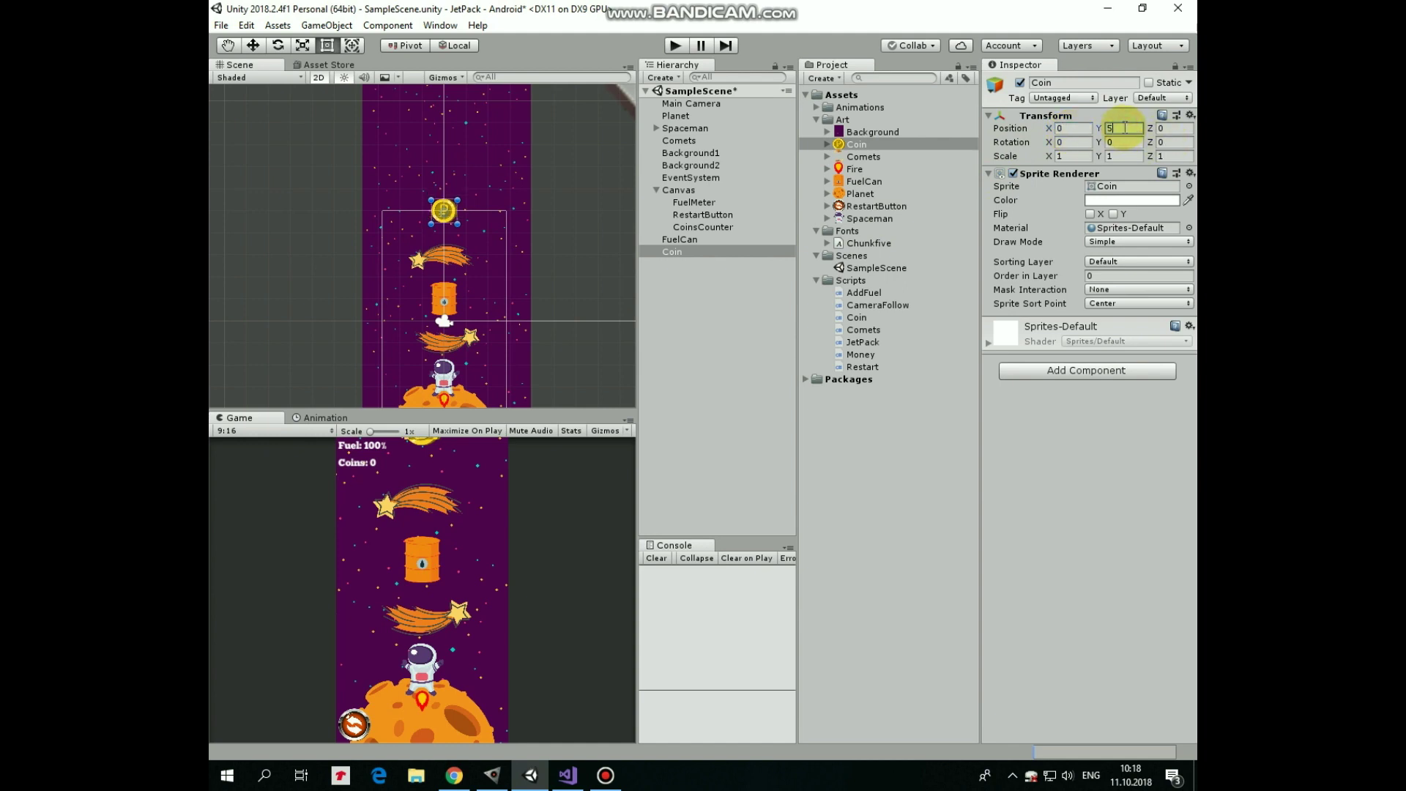
pyautogui.write('5')
pyautogui.scroll(2, 486, 202)
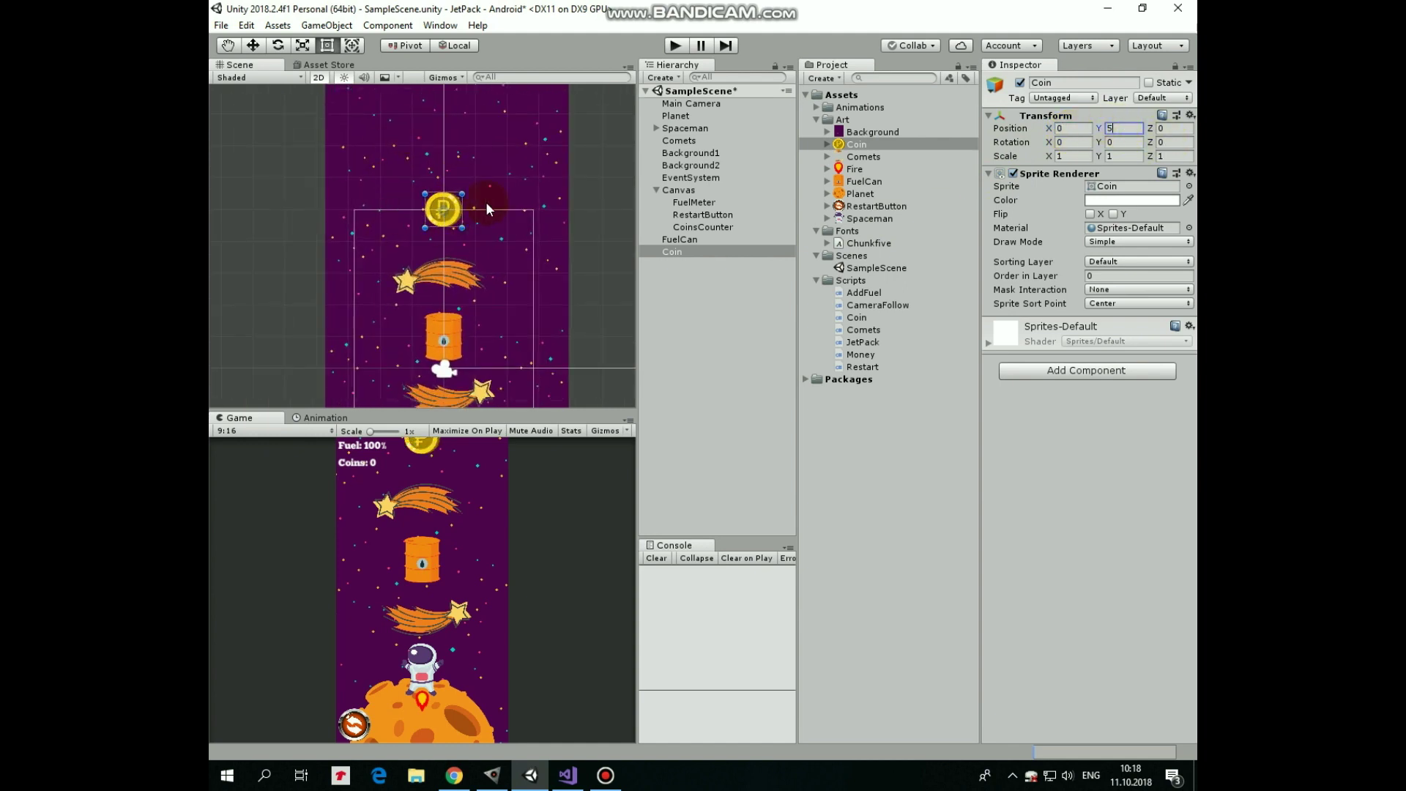
# Give Coin a trigger Circle Collider 2D of radius 0.4 and open the Coin script in Visual Studio
pyautogui.click(1086, 370)
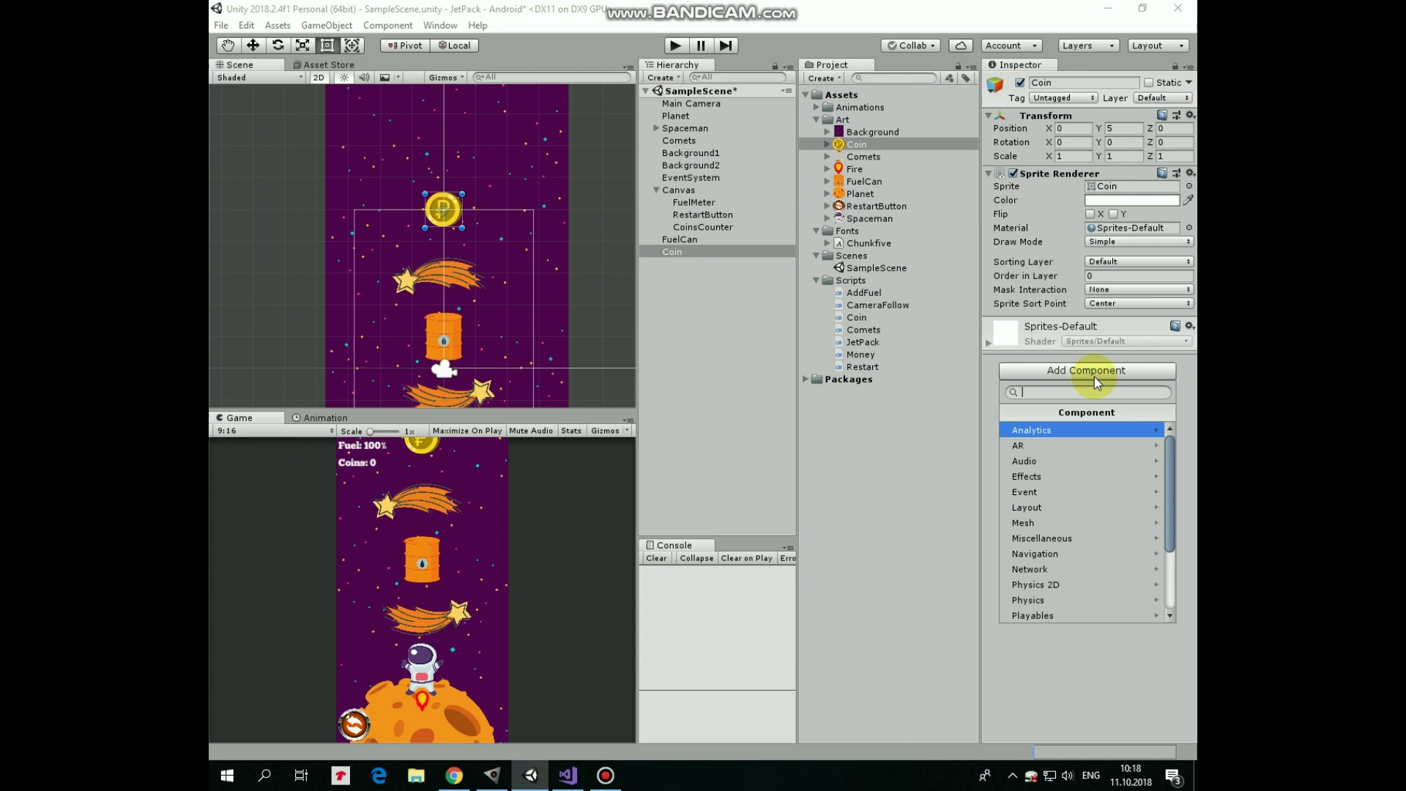
pyautogui.click(1057, 583)
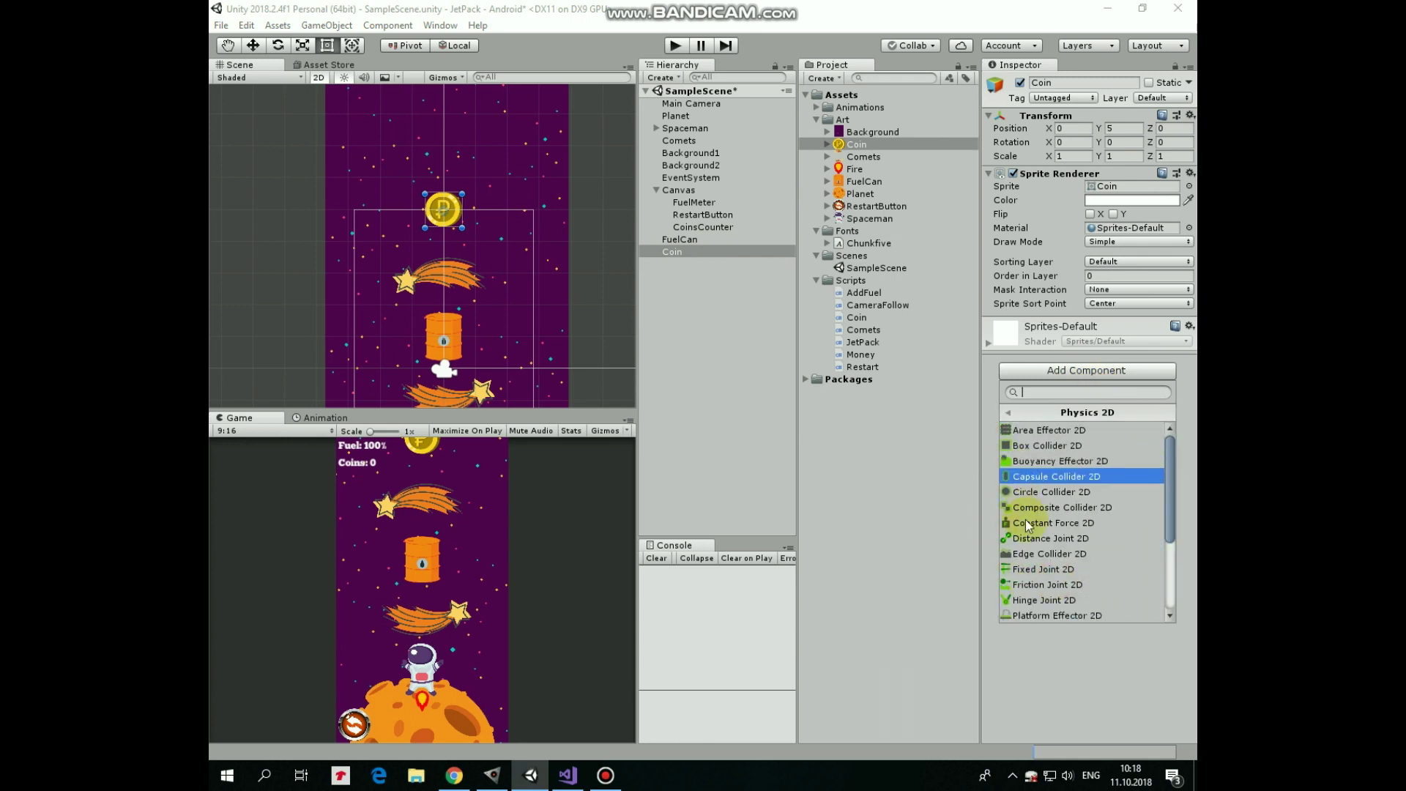
pyautogui.click(1033, 494)
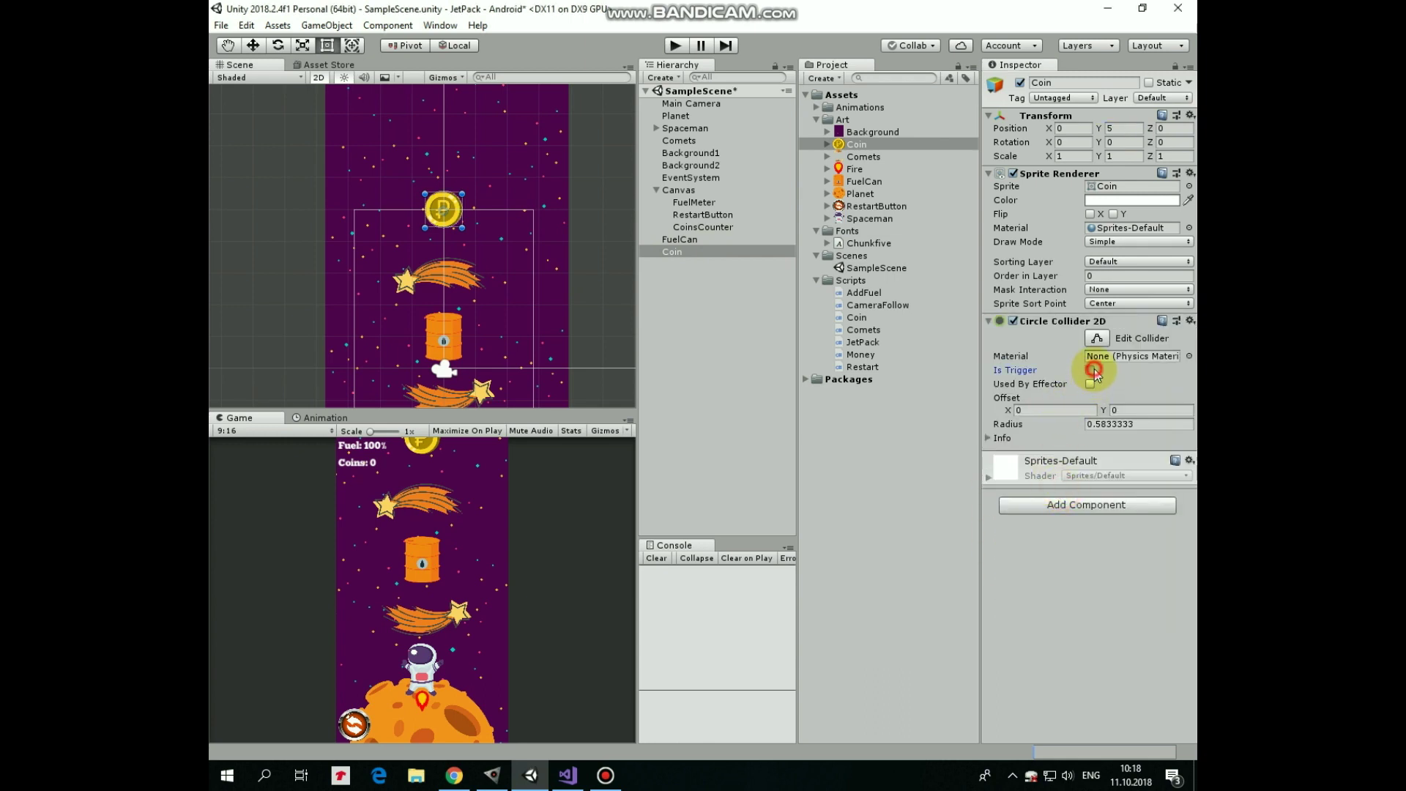
pyautogui.click(1111, 422)
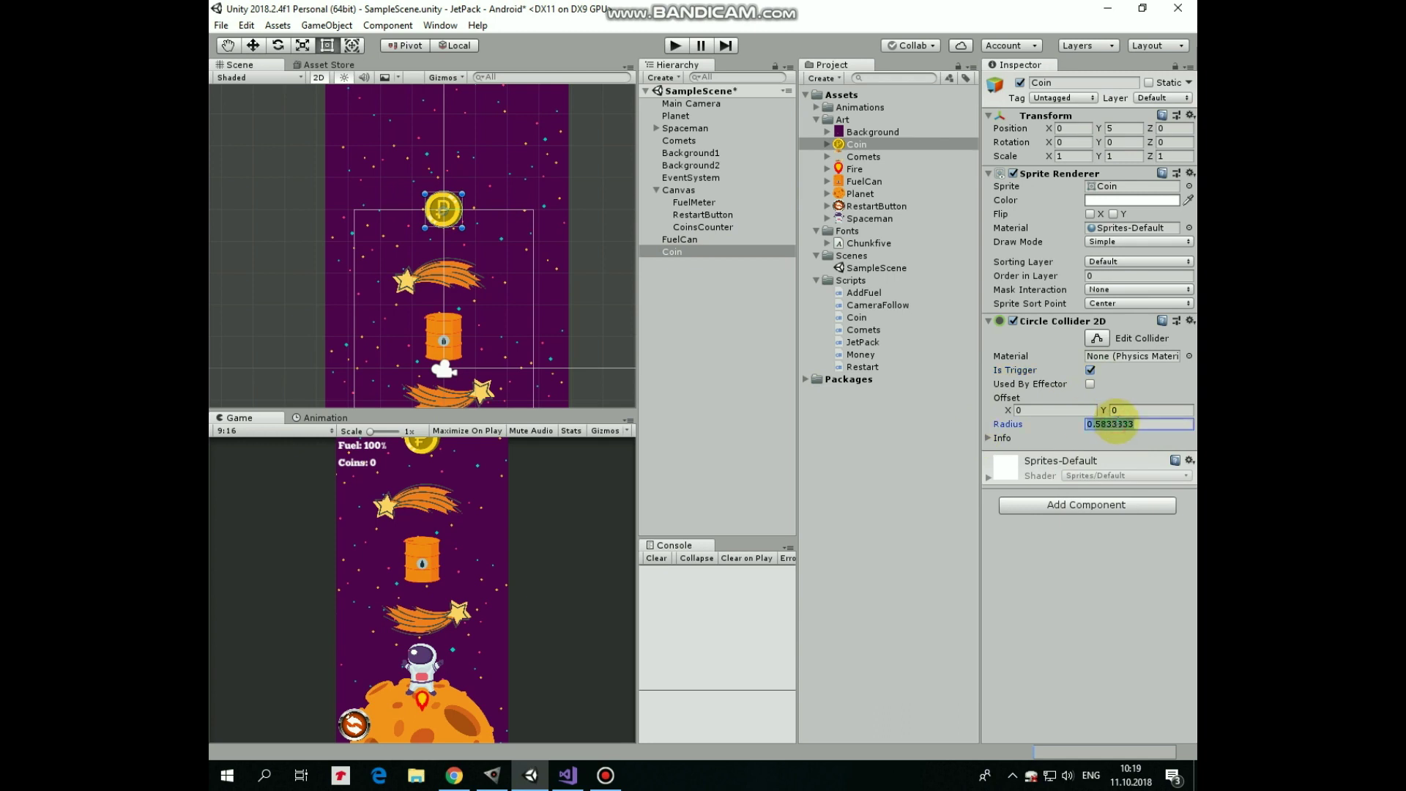
pyautogui.write('0.4')
pyautogui.scroll(3, 443, 220)
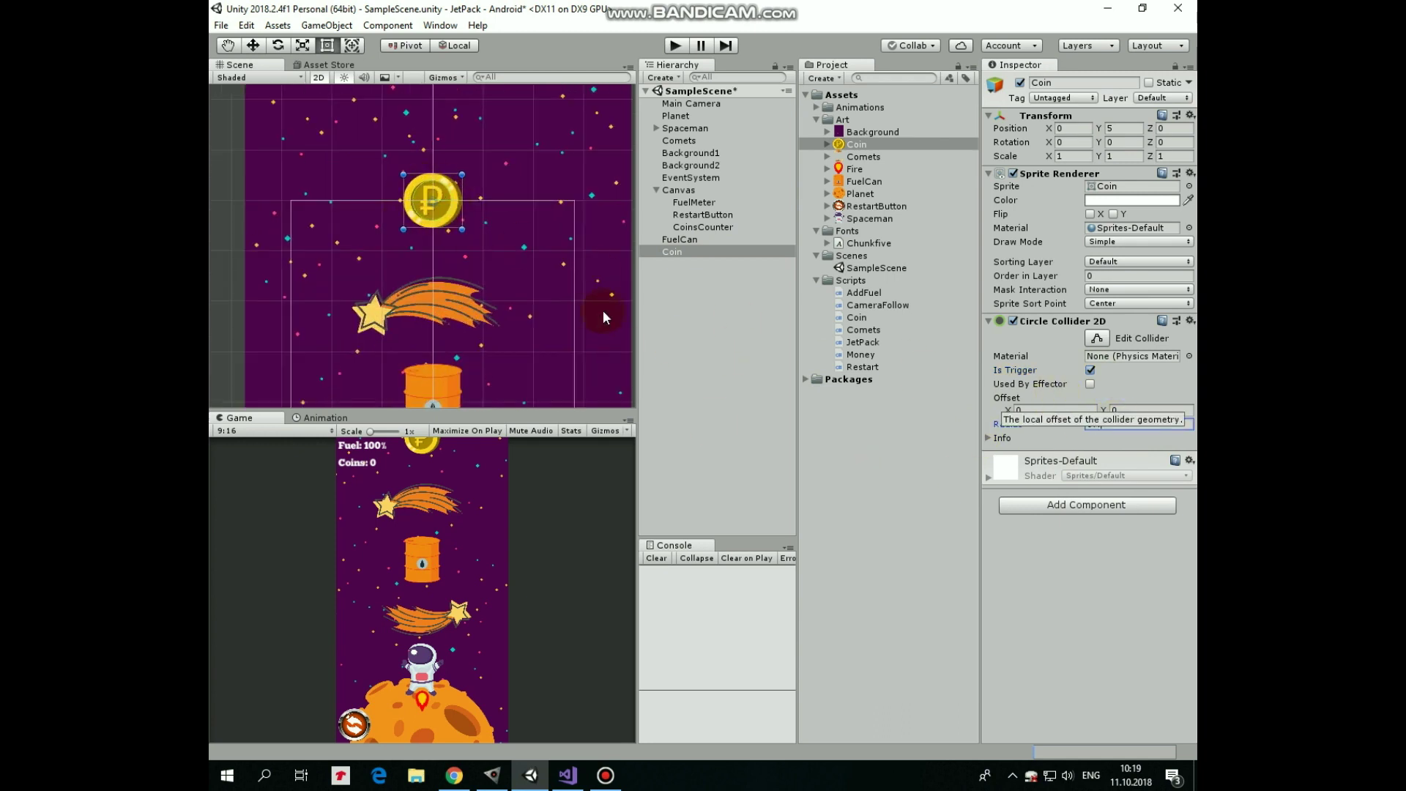
pyautogui.click(676, 251)
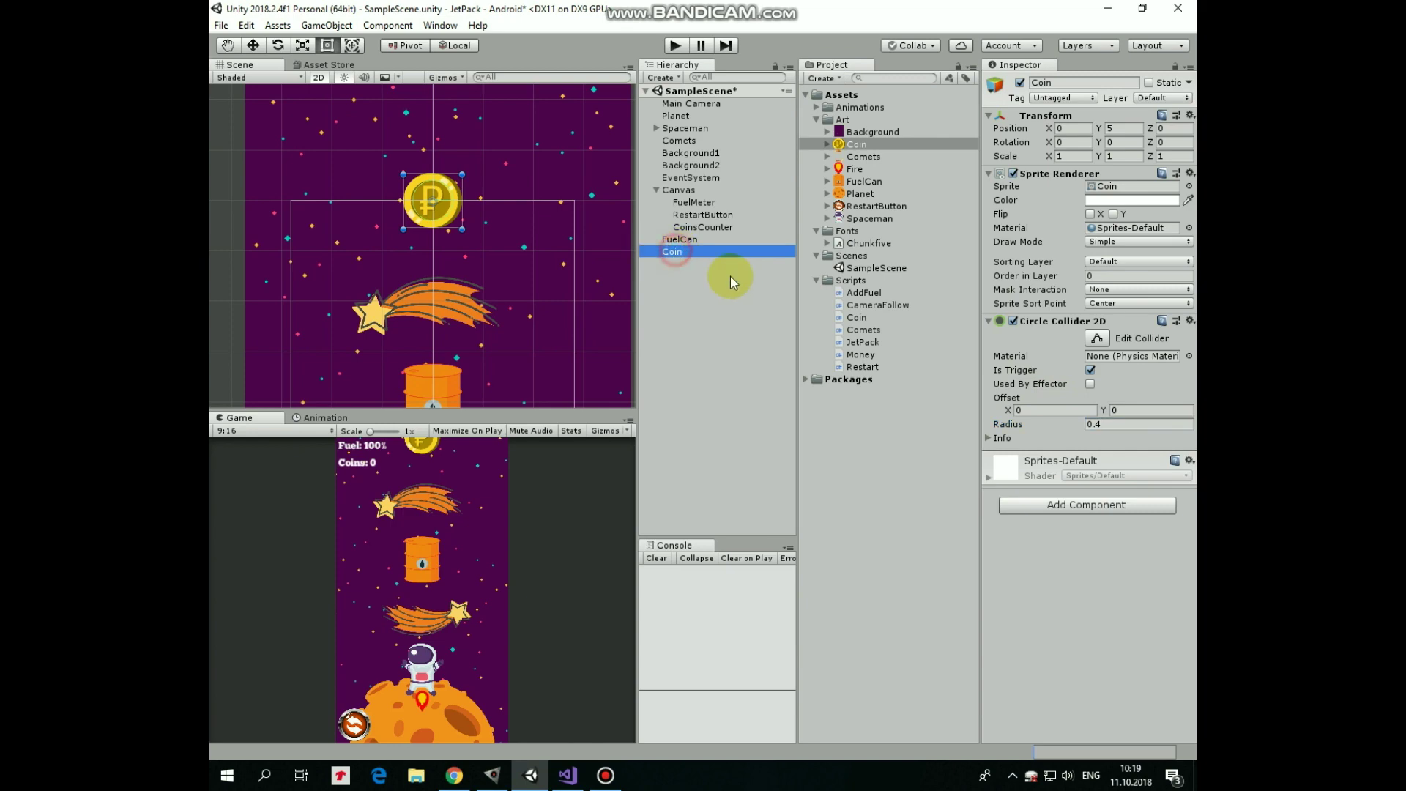
pyautogui.click(857, 317)
pyautogui.click(568, 775)
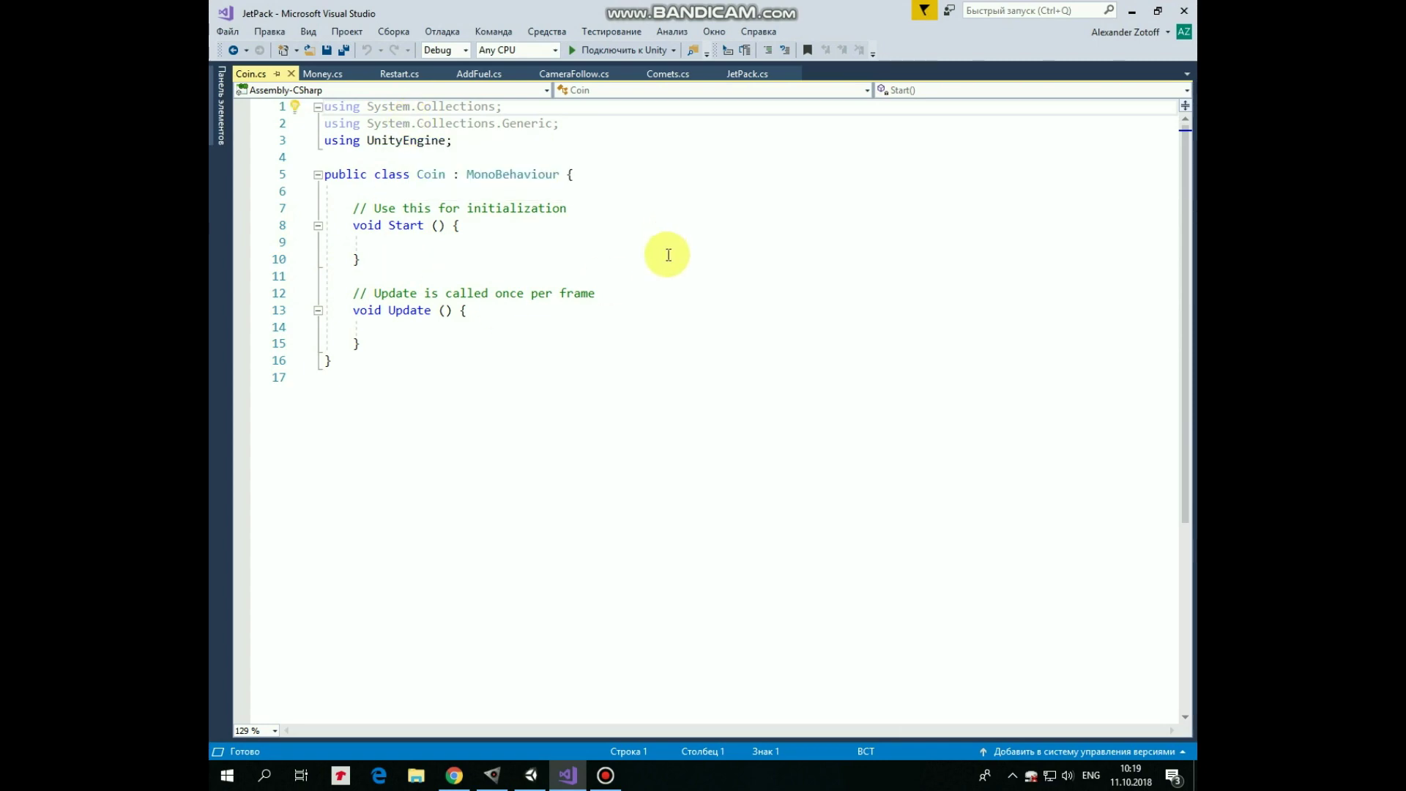
# Back in Unity, drop the Coin script onto the Coin object and check its components
pyautogui.click(1132, 11)
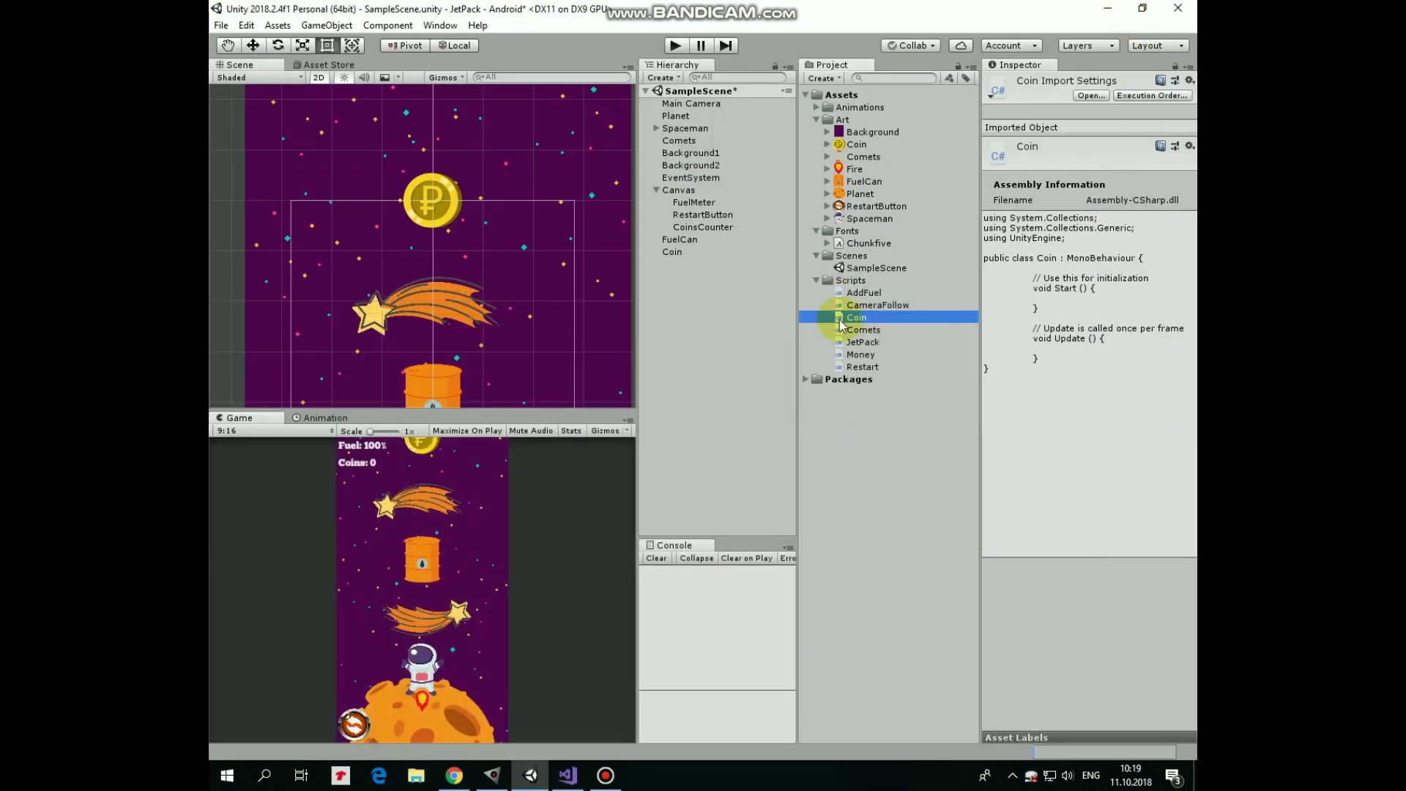
pyautogui.moveTo(841, 319); pyautogui.dragTo(674, 255)
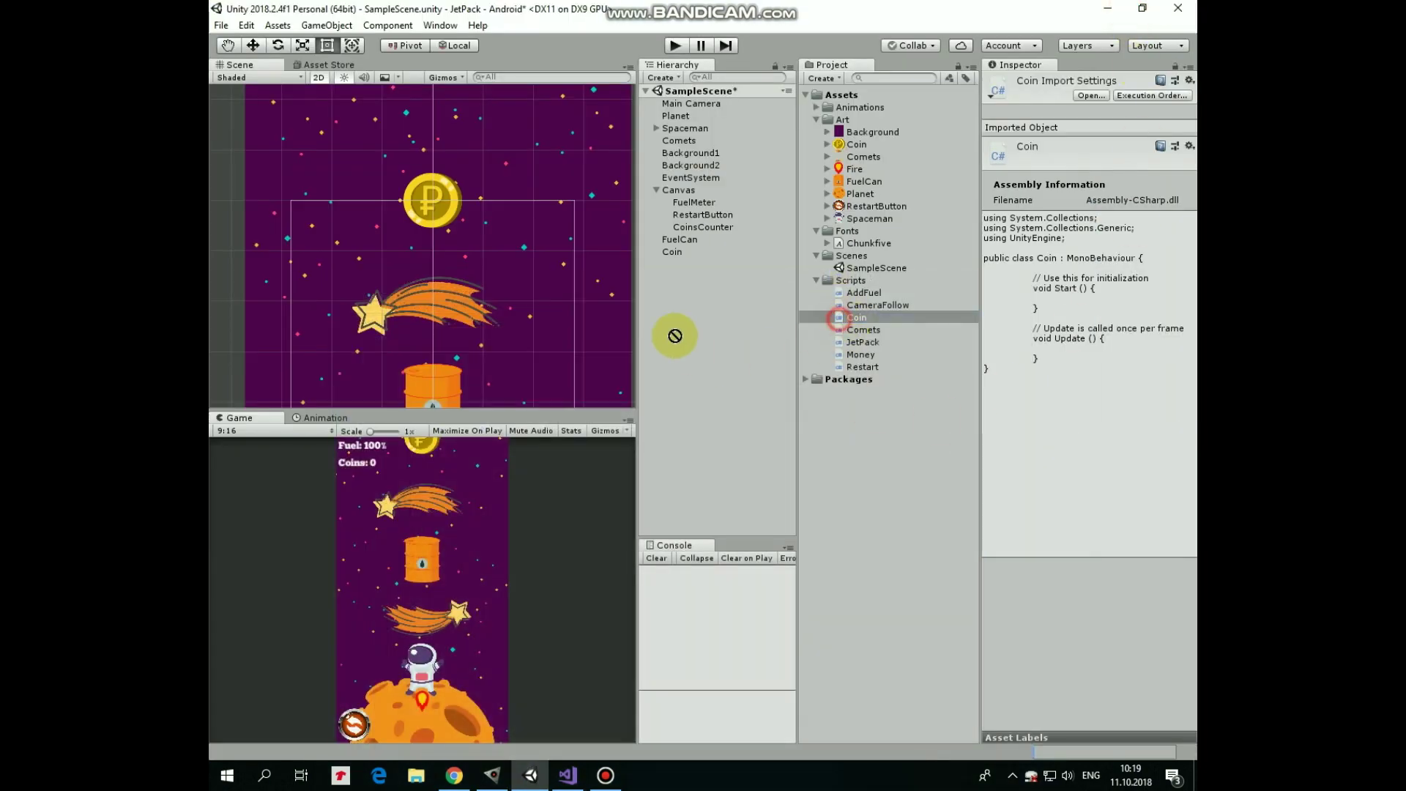
pyautogui.click(679, 255)
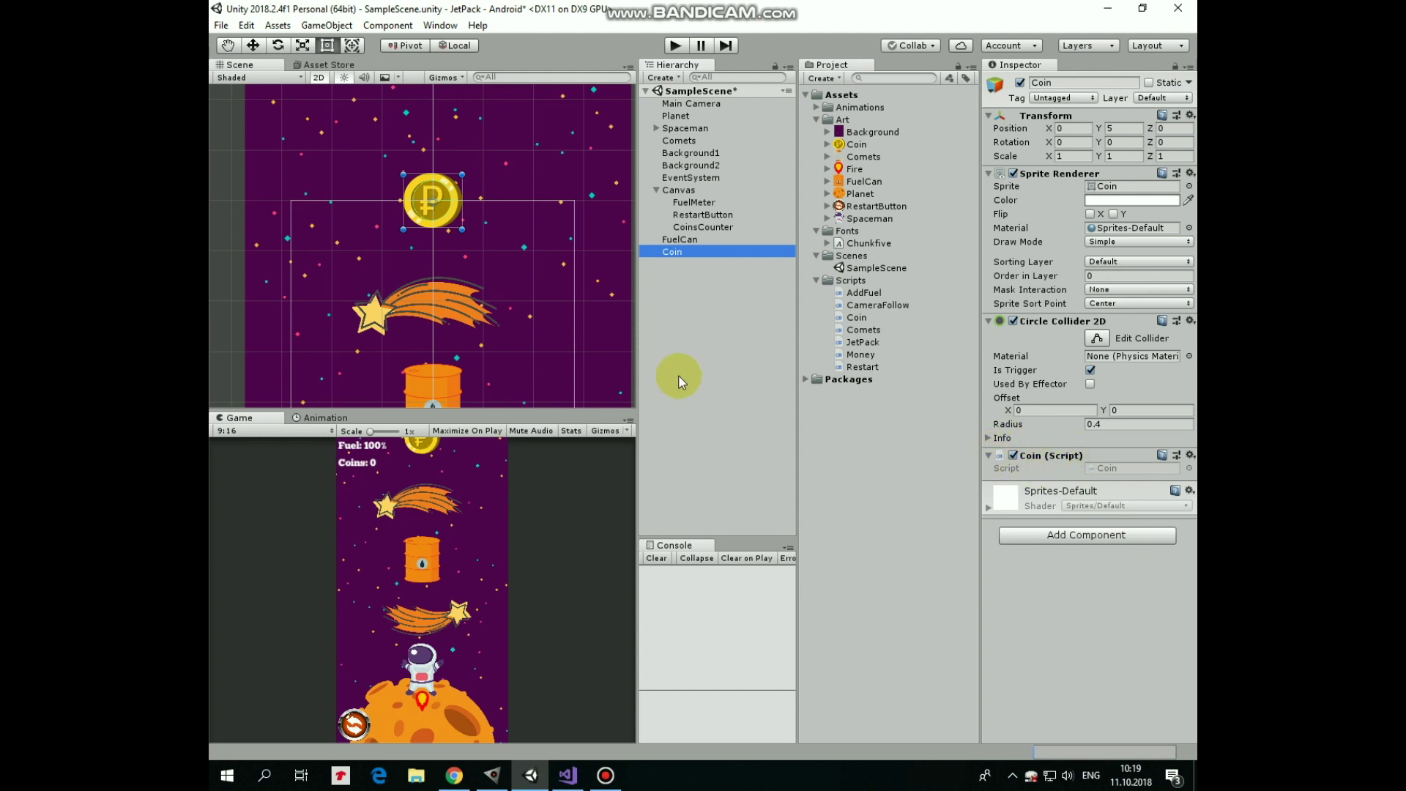
# Duplicate the Coin object twice to create Coin (1) and Coin (2)
pyautogui.rightClick(686, 251)
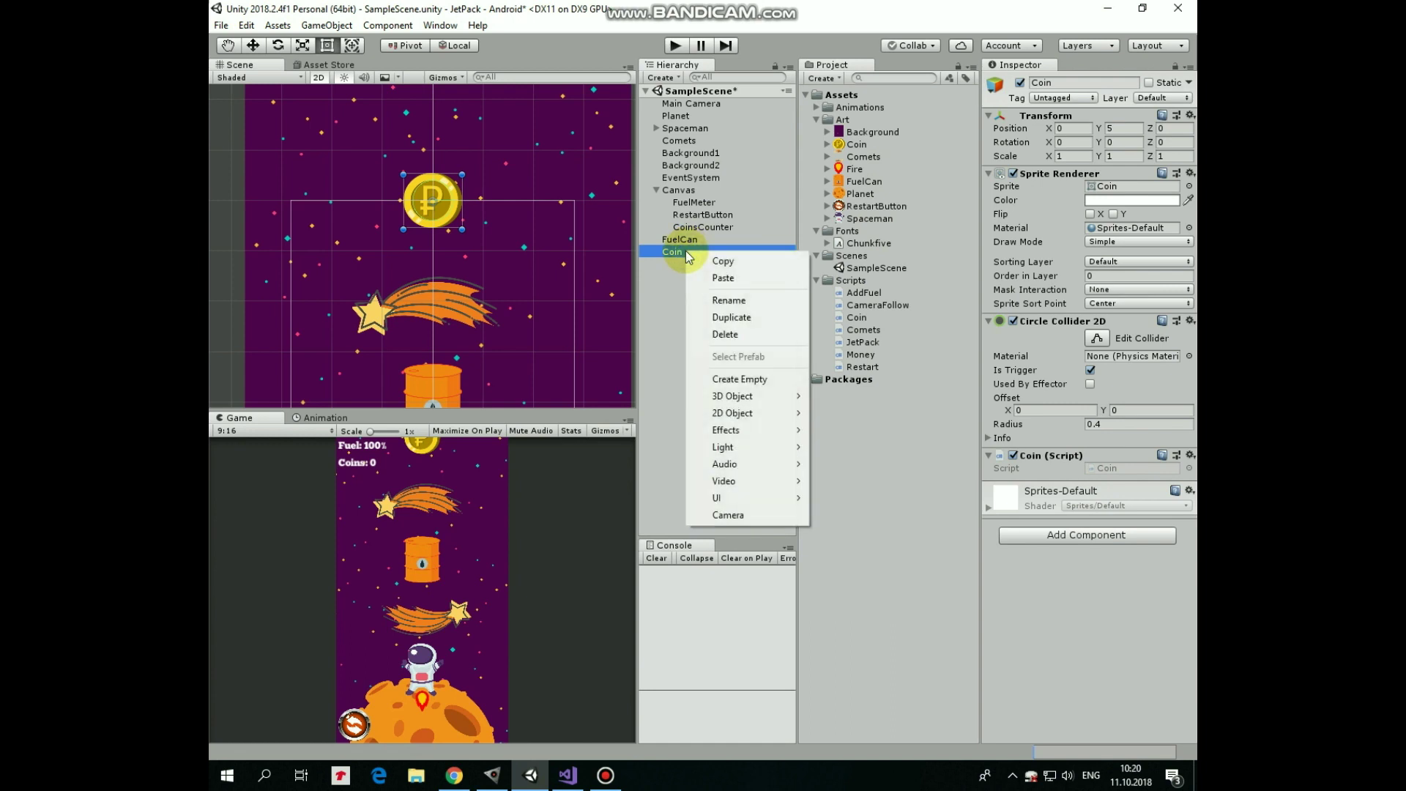
pyautogui.click(742, 320)
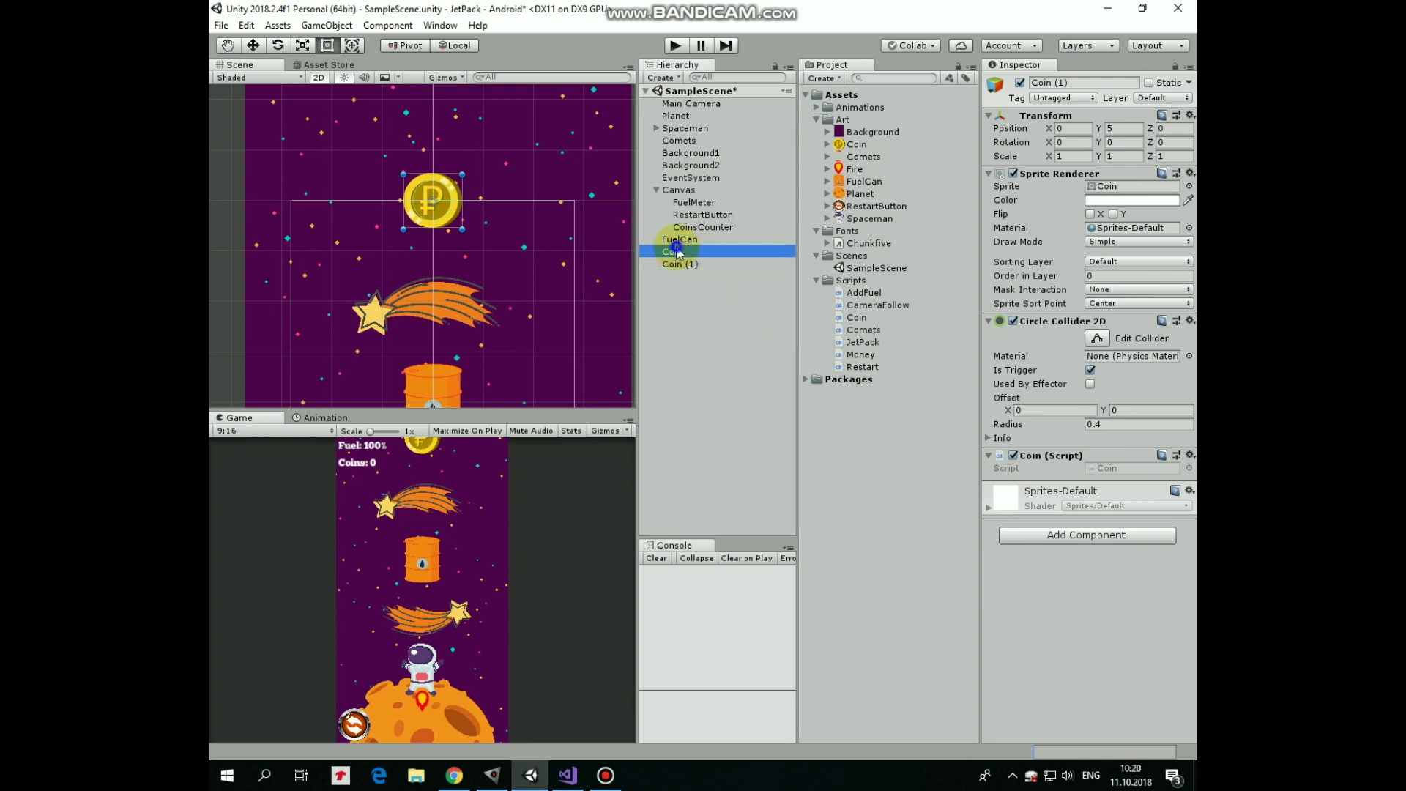
pyautogui.rightClick(679, 264)
pyautogui.click(721, 313)
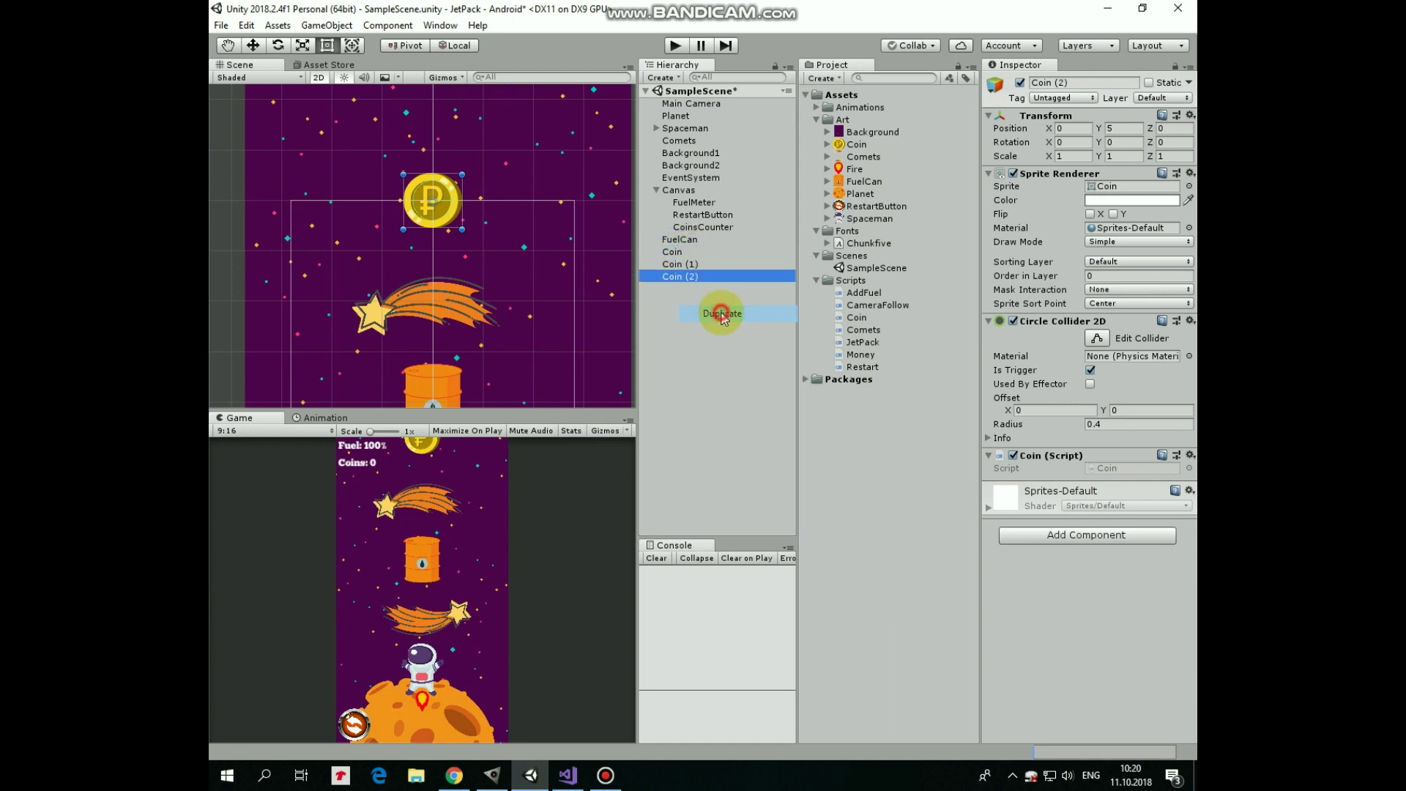
# Set Coin (1) to Y 8 and Coin (2) to Y 11, framing the coins with the astronaut
pyautogui.click(671, 252)
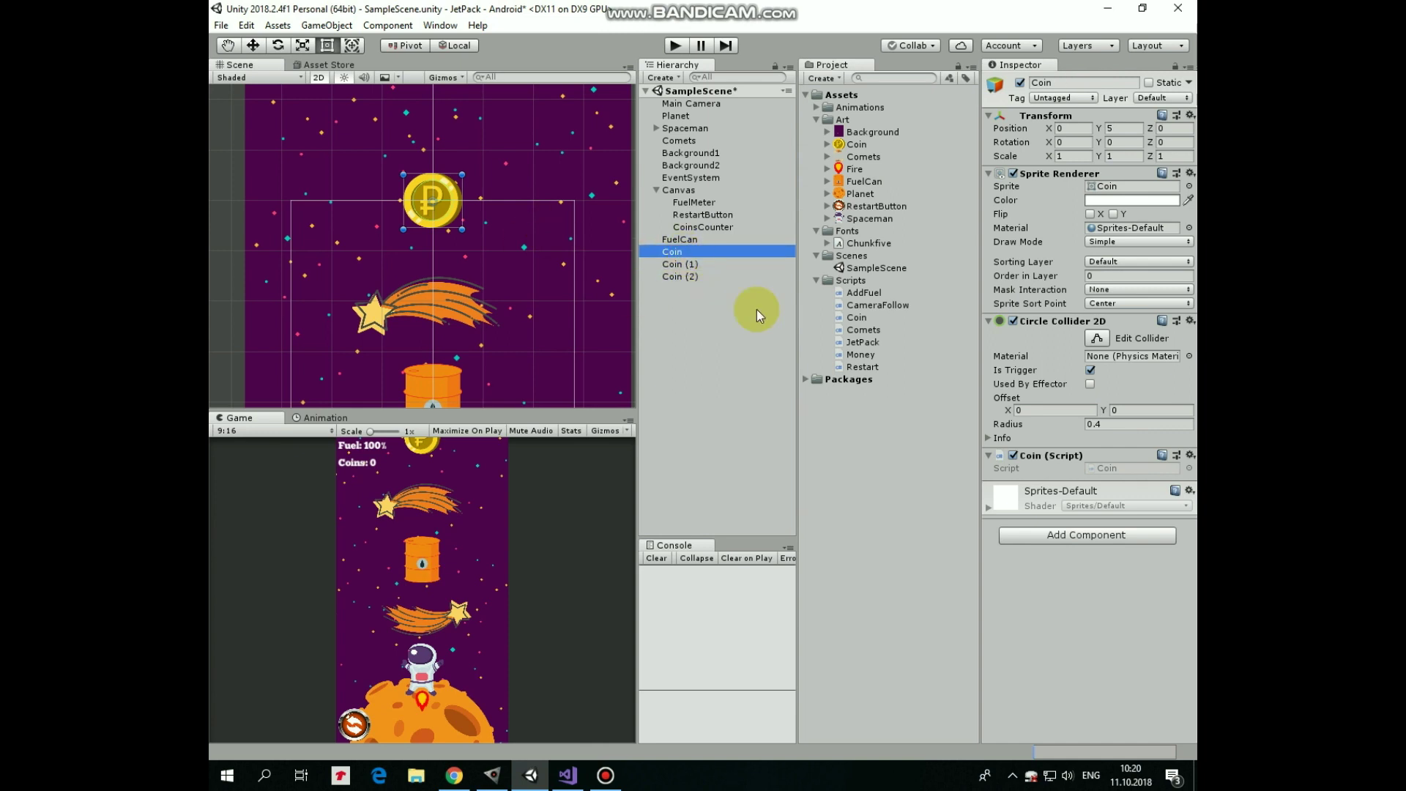
pyautogui.click(679, 263)
pyautogui.click(1119, 128)
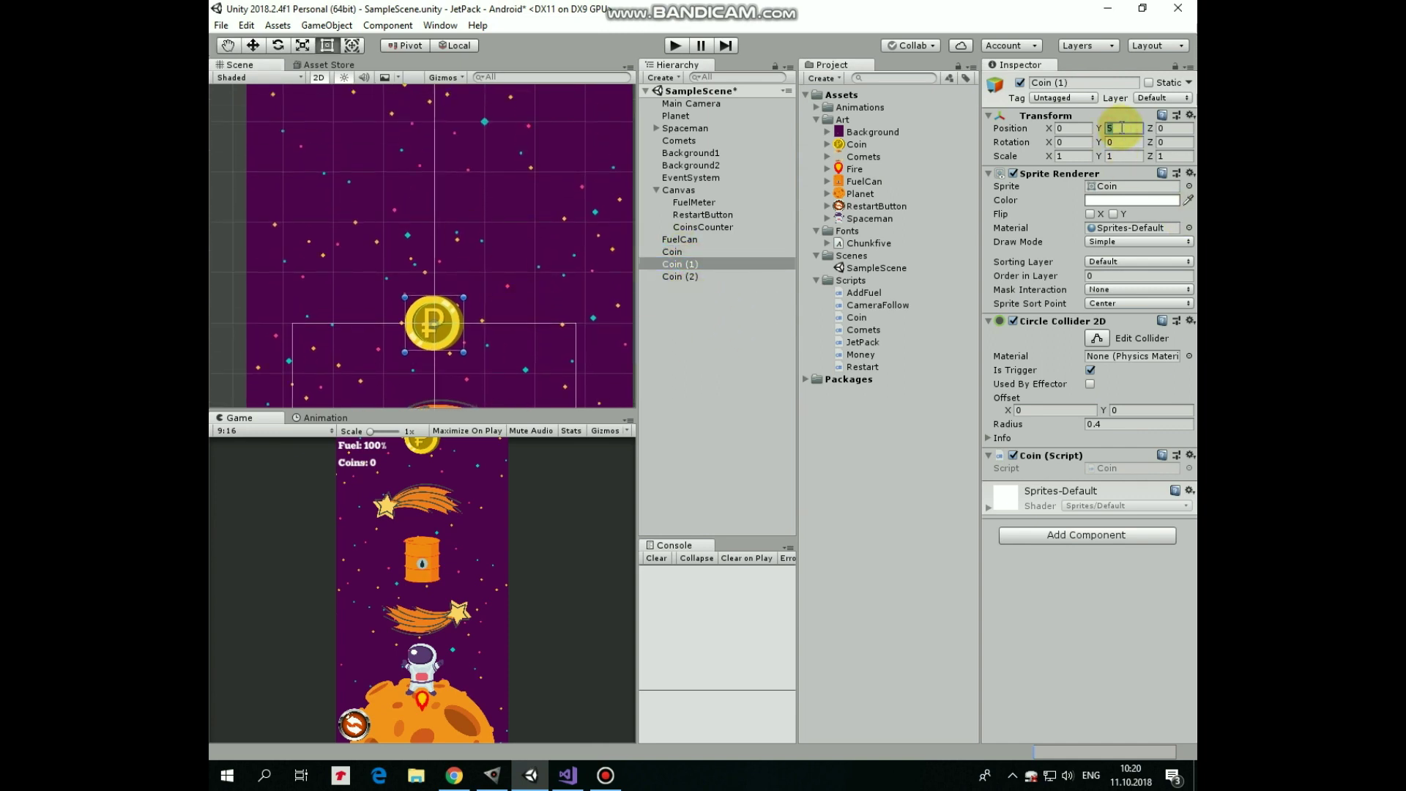
pyautogui.write('8')
pyautogui.click(687, 277)
pyautogui.click(1118, 129)
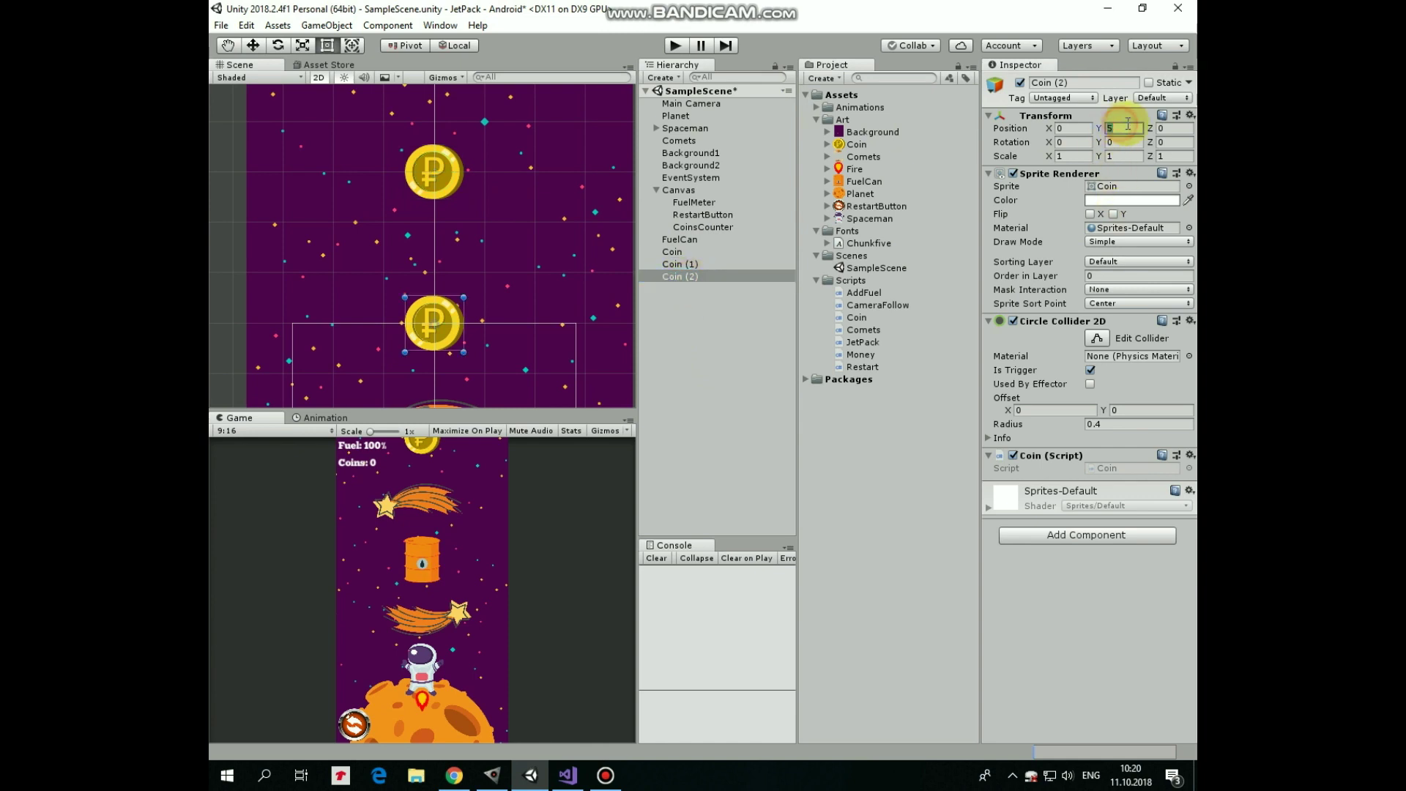
pyautogui.write('11')
pyautogui.scroll(-3, 323, 298)
pyautogui.scroll(-2, 490, 274)
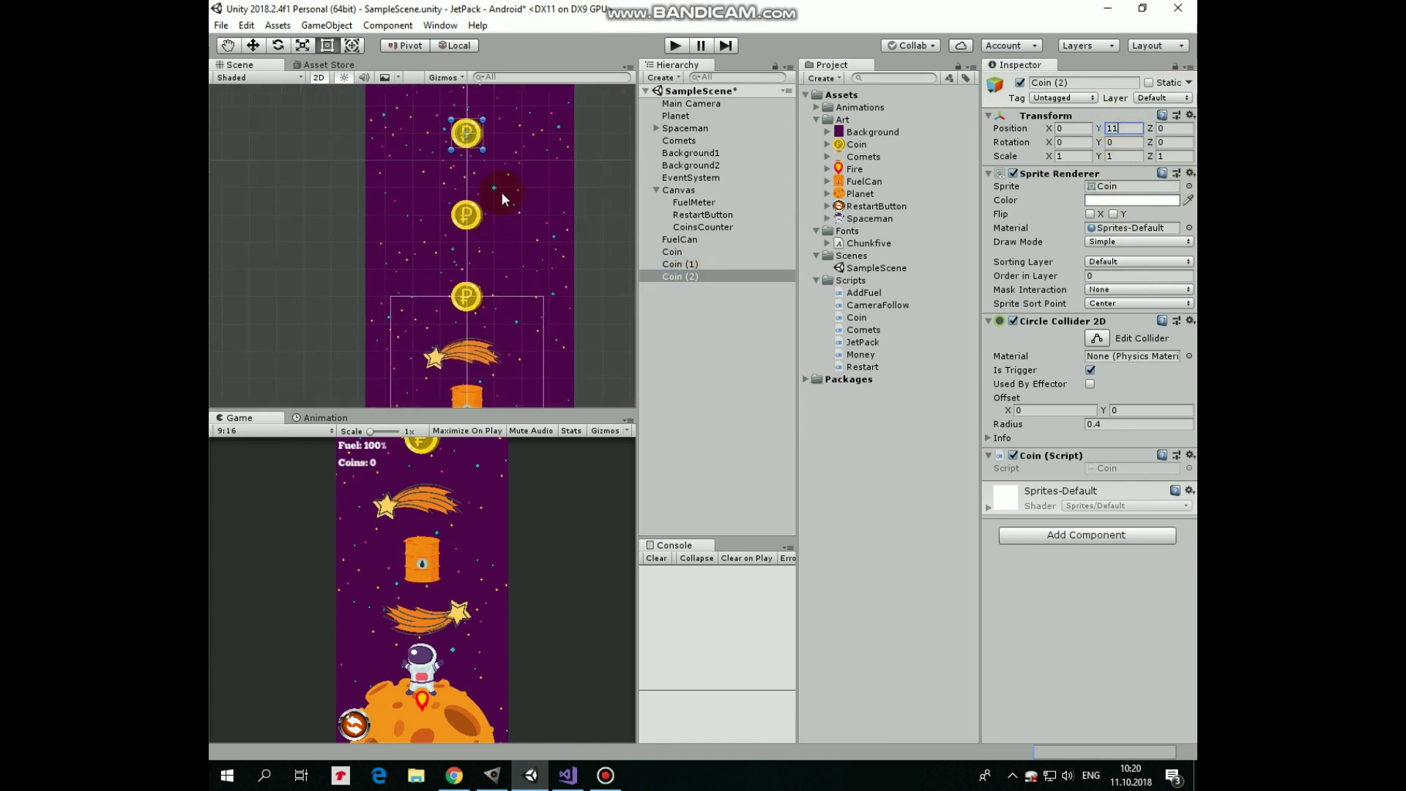
pyautogui.moveTo(550, 273); pyautogui.dragTo(529, 165, button='middle')
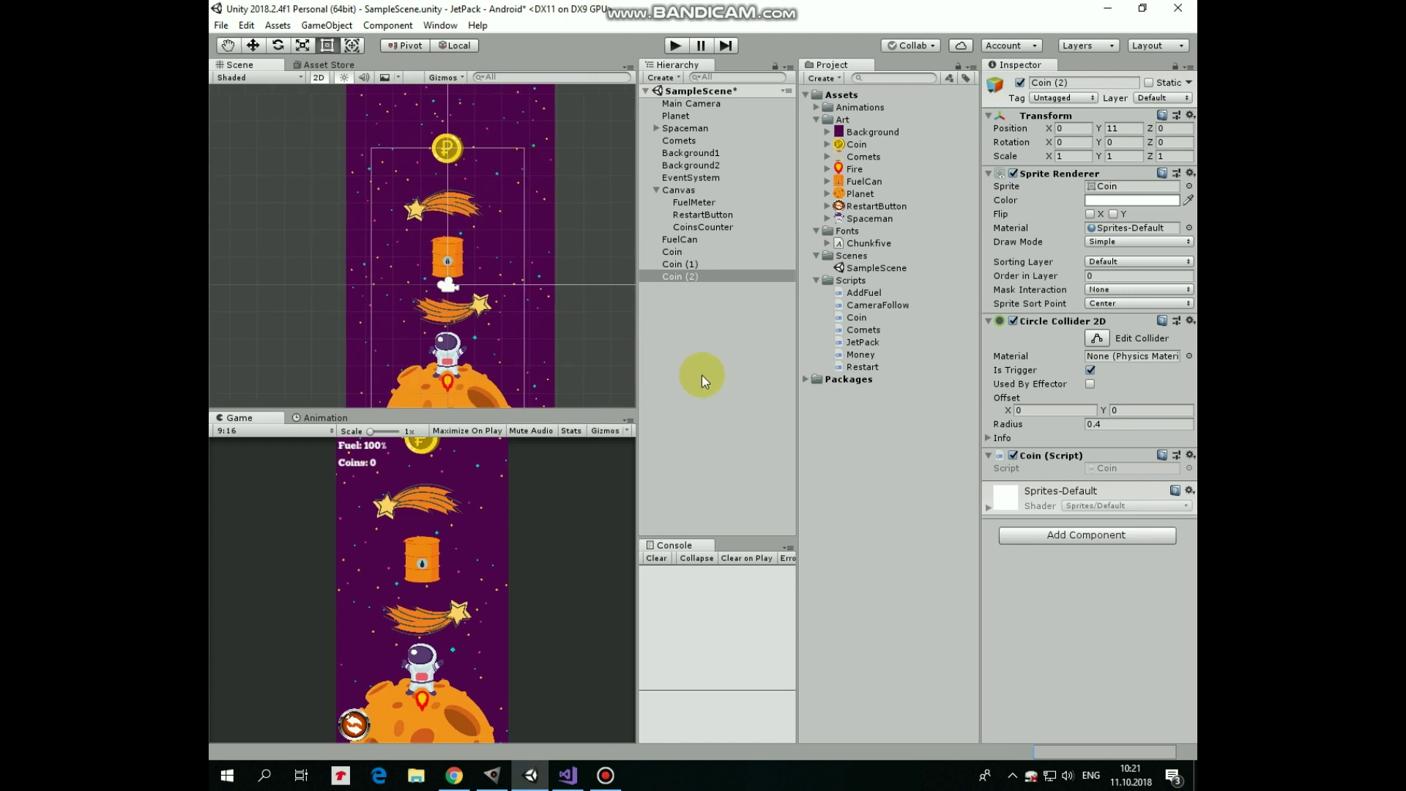
pyautogui.click(860, 354)
pyautogui.doubleClick(862, 356)
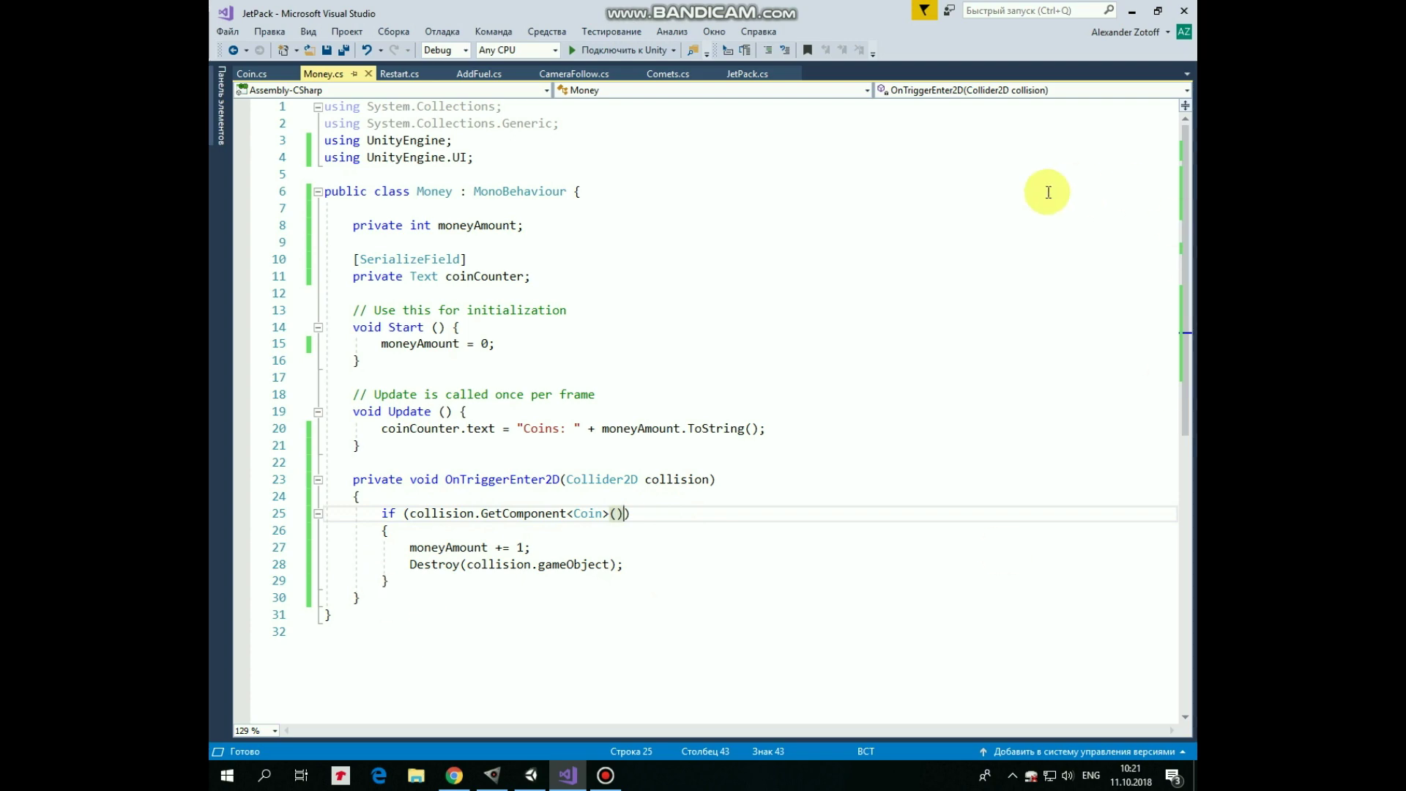
pyautogui.click(1132, 10)
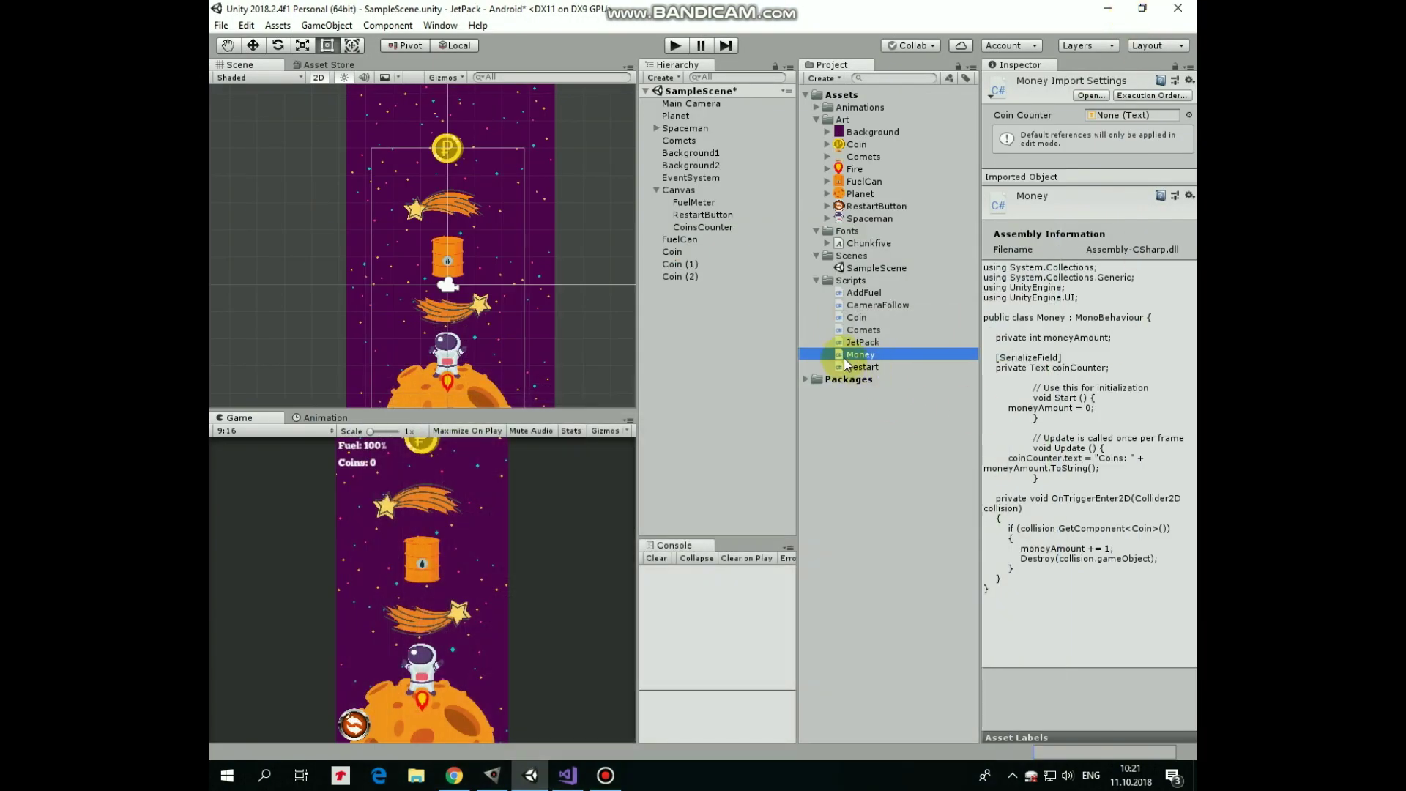
# Assign CoinsCounter to the Coin Counter field of Spaceman's Money script, then enter play mode
pyautogui.click(650, 289)
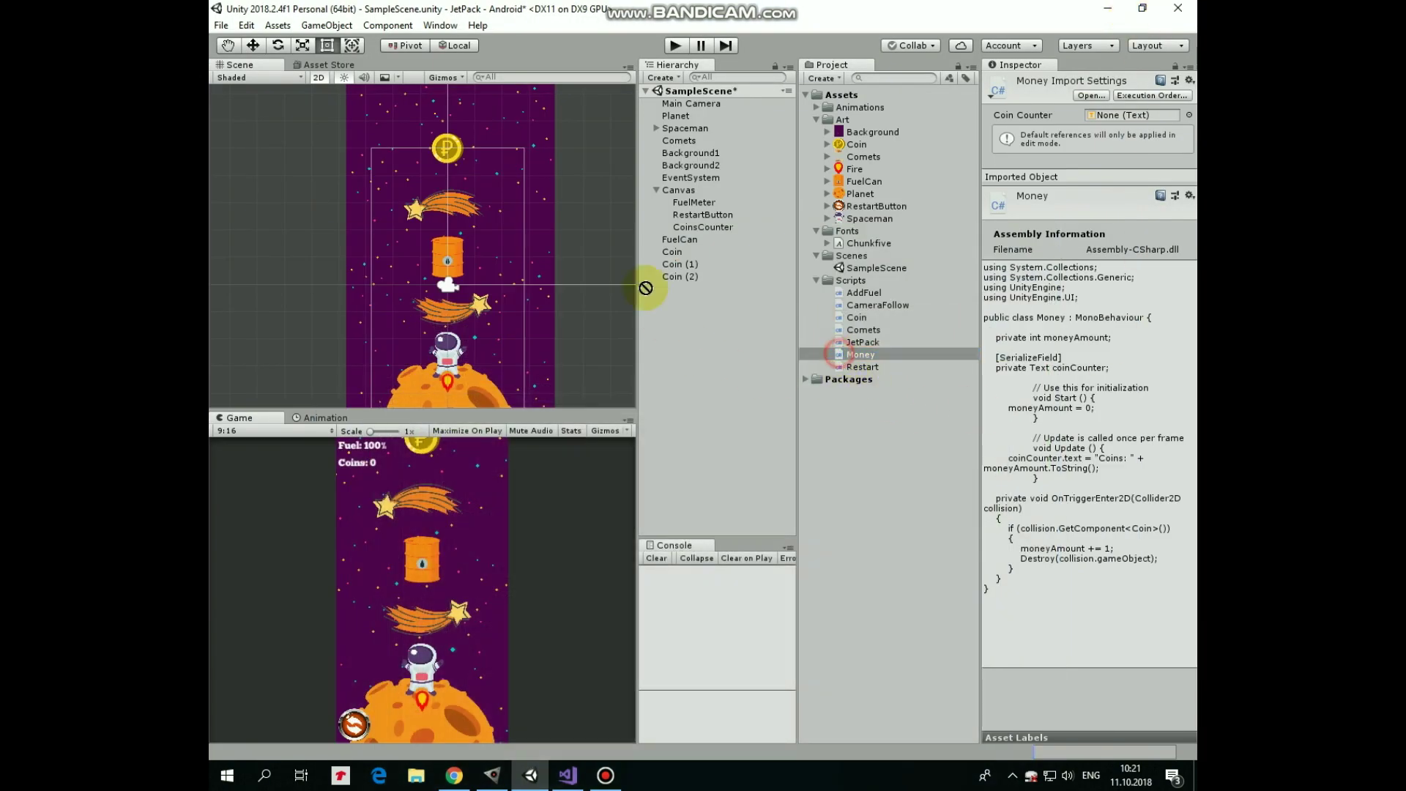
pyautogui.click(684, 128)
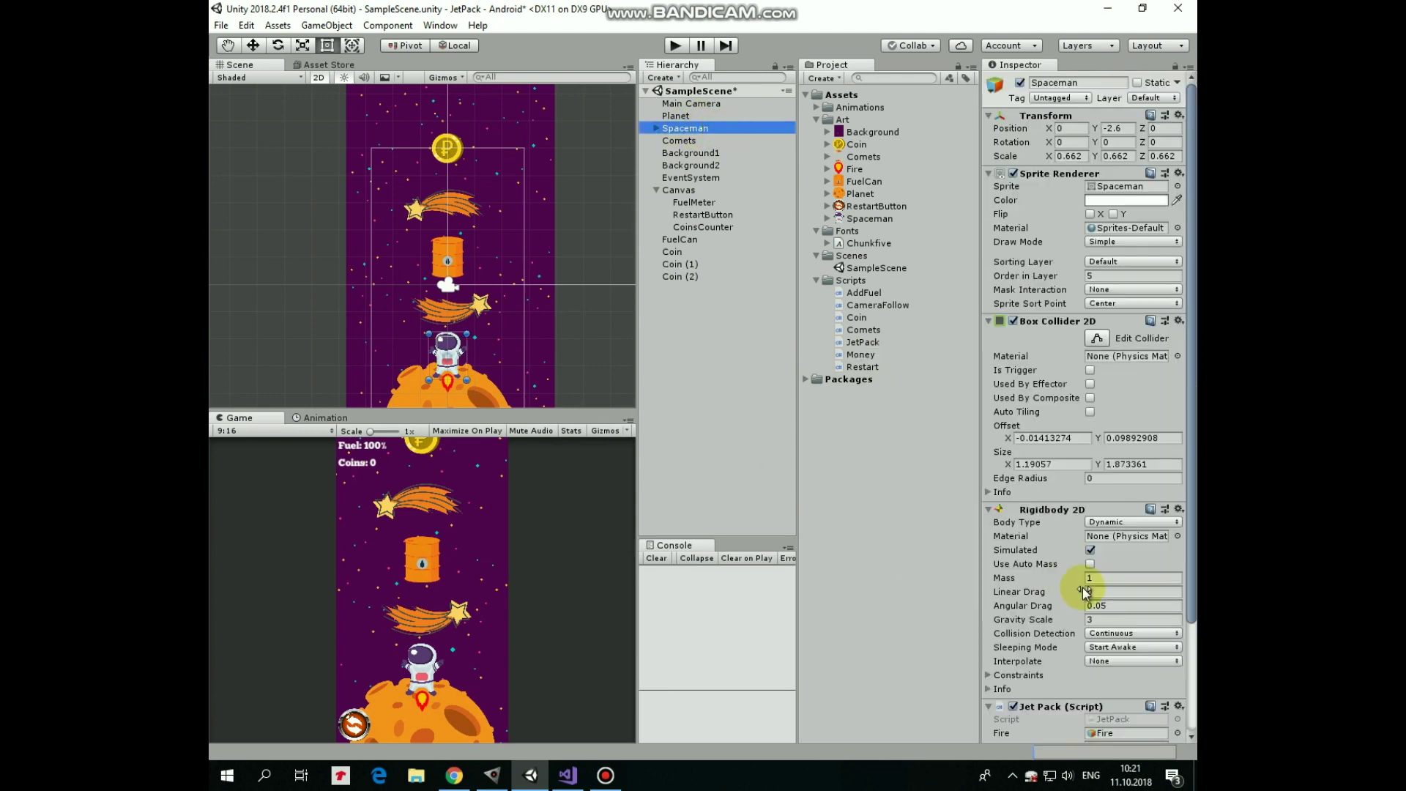
pyautogui.scroll(-5, 1082, 587)
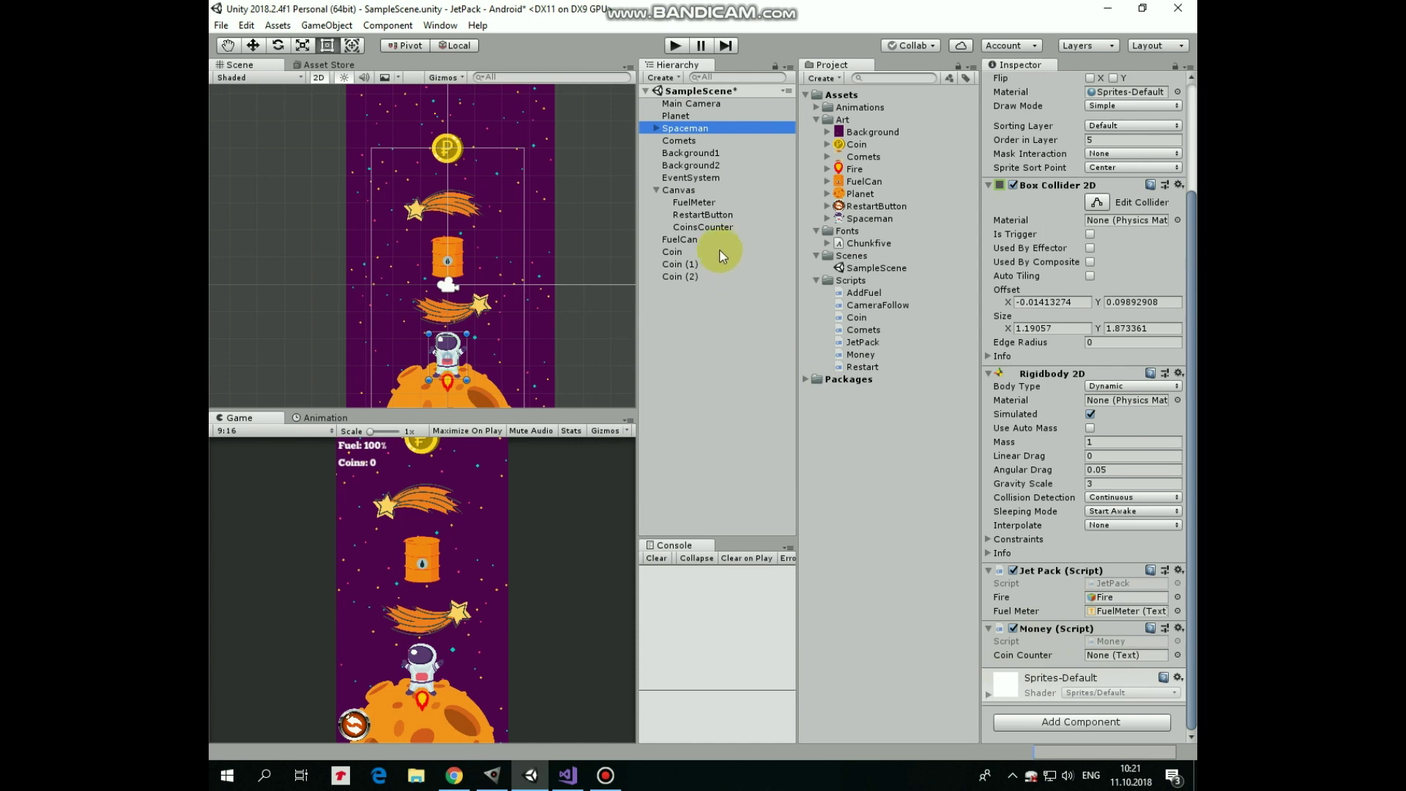
pyautogui.moveTo(703, 227); pyautogui.dragTo(1120, 656)
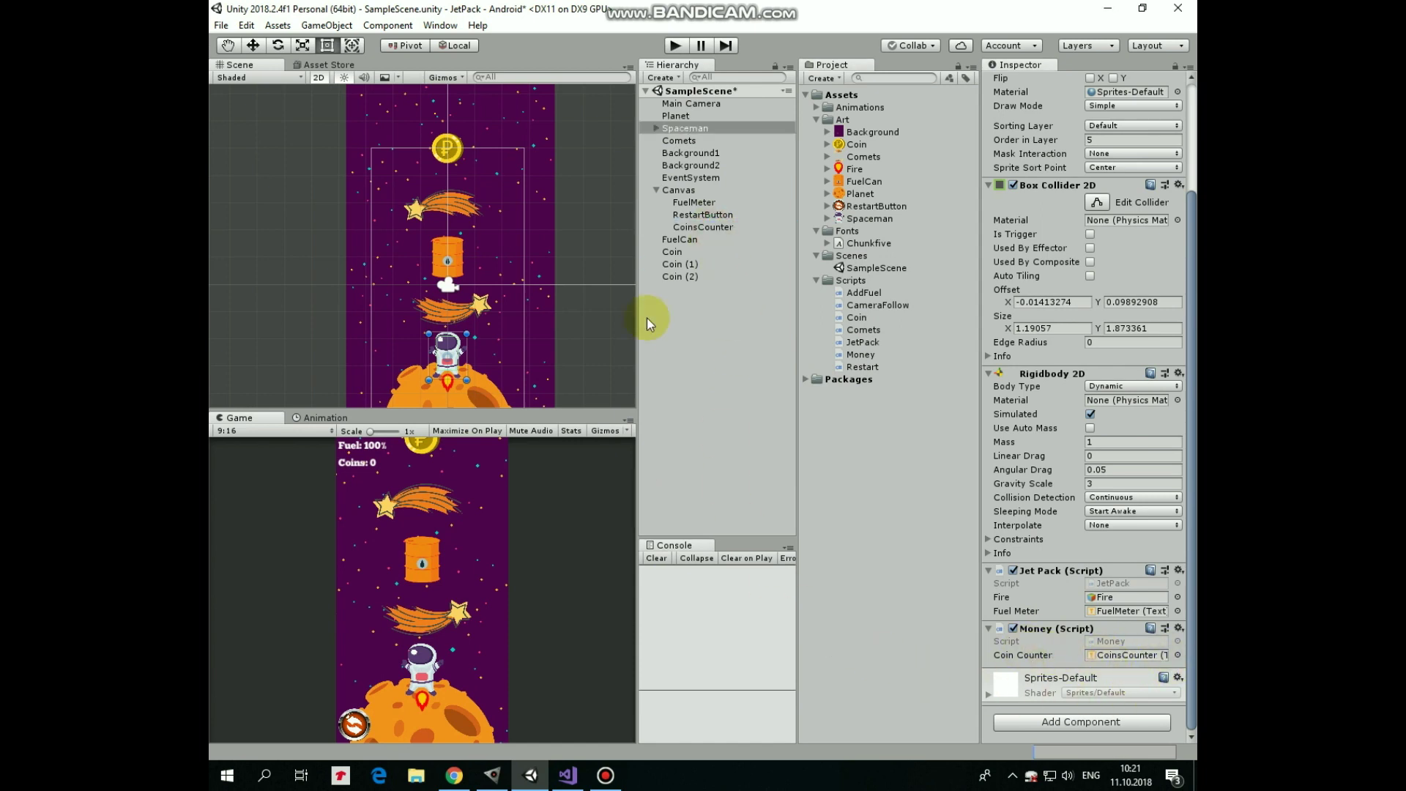
pyautogui.click(676, 44)
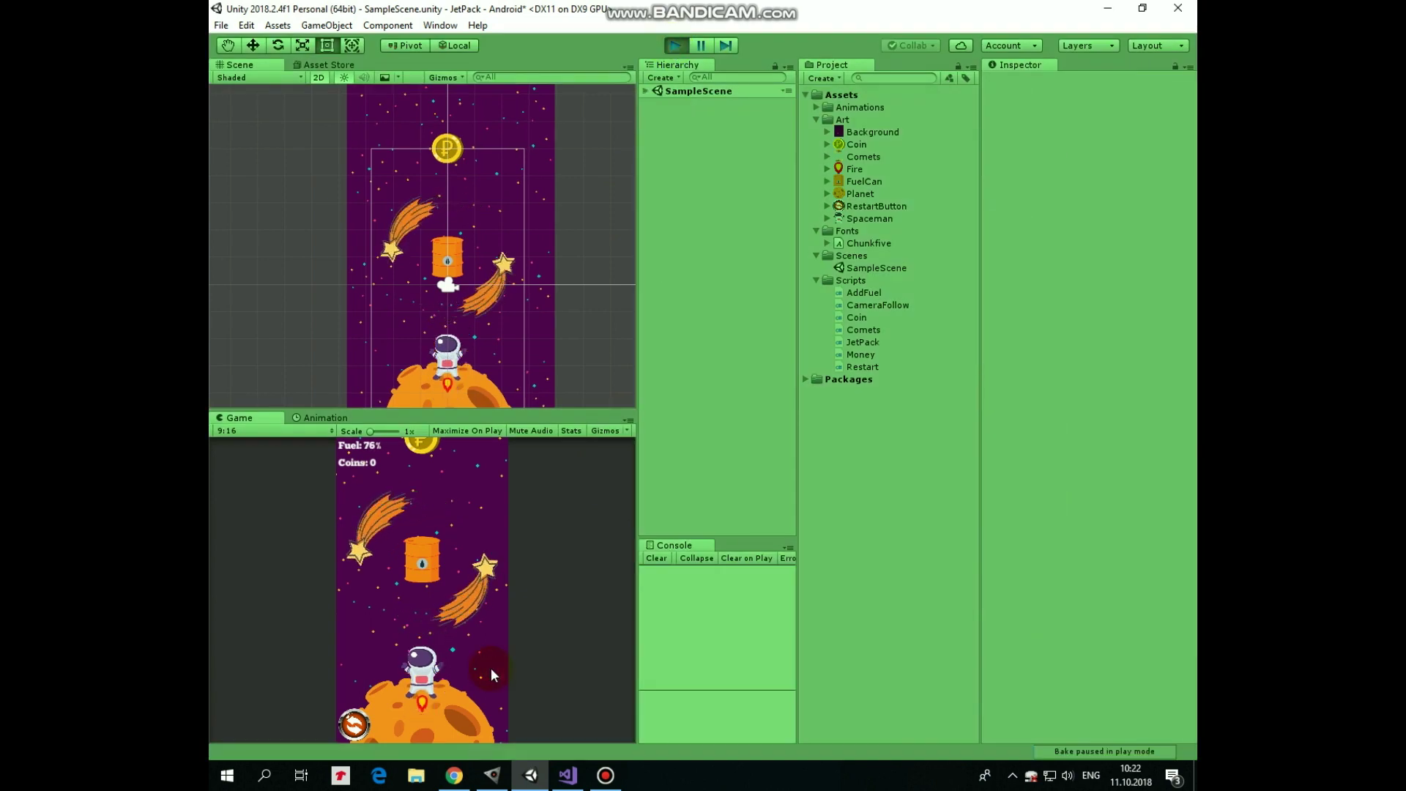